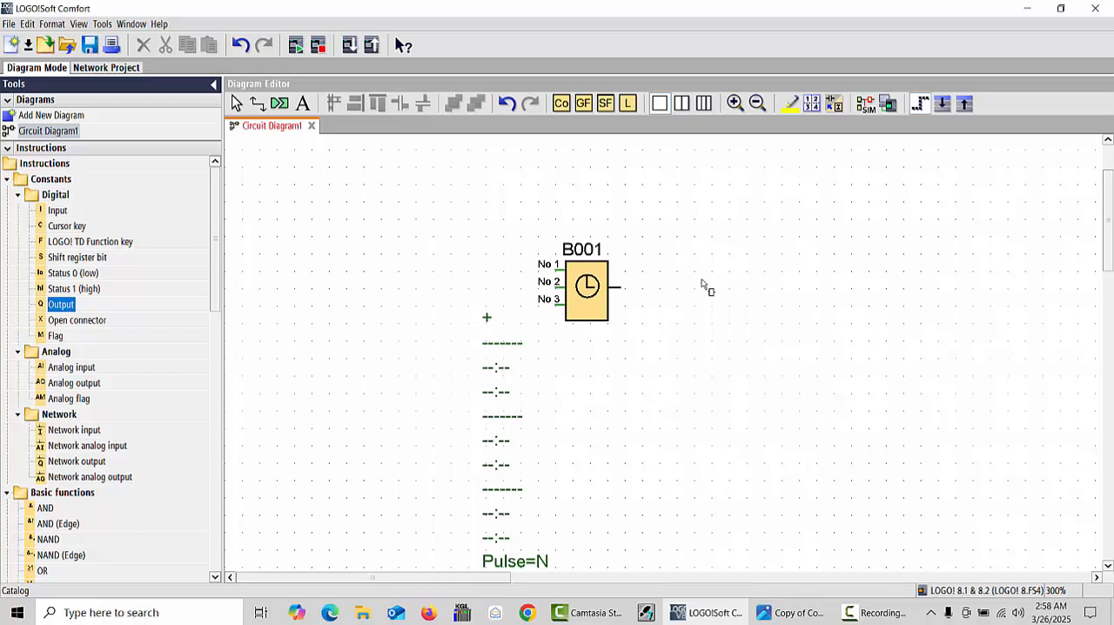
- Place output Q1 beside the weekly timer B001, align it with the timer, and wire the timer's output to Q1's input
{"action": "left_click", "coordinate": [705, 288]}
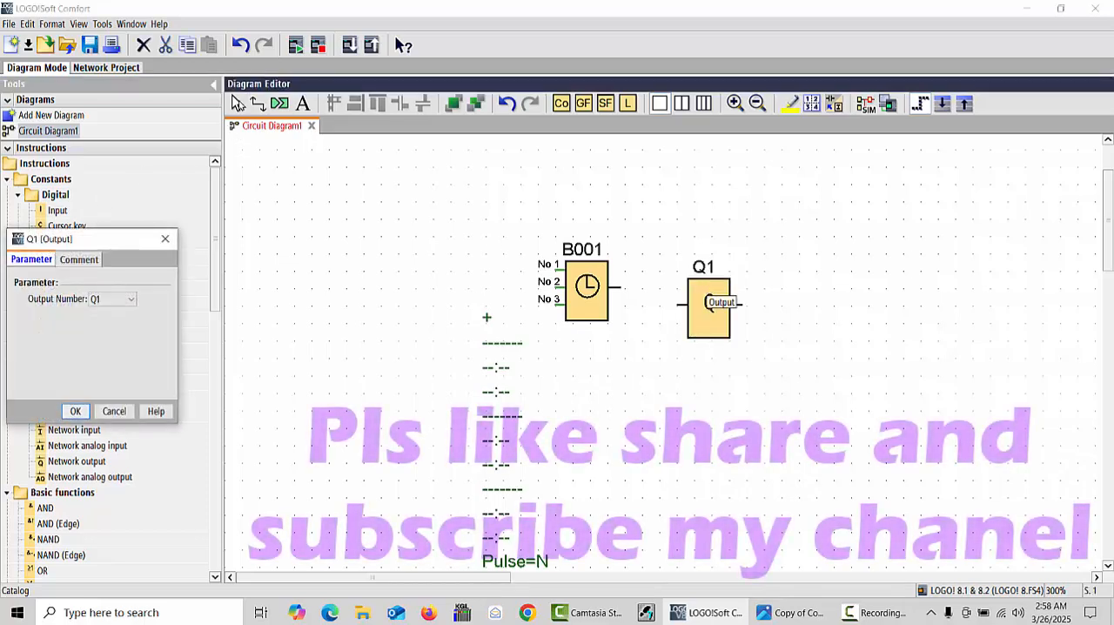
{"action": "left_click", "coordinate": [165, 240]}
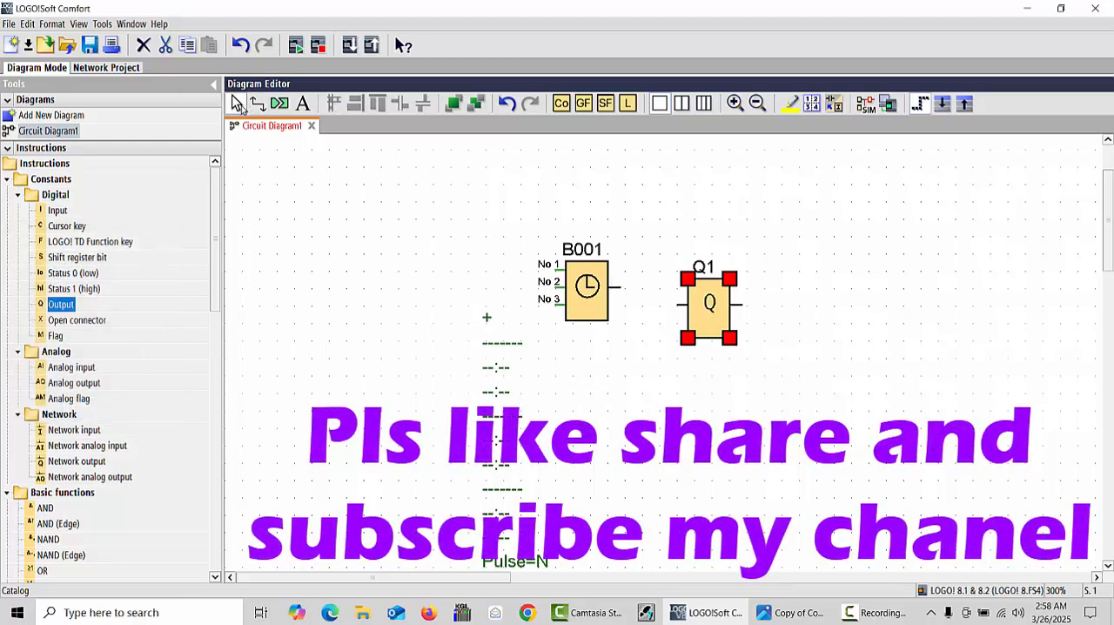
{"action": "left_click", "coordinate": [236, 103]}
{"action": "left_click_drag", "start_coordinate": [721, 313], "coordinate": [719, 296]}
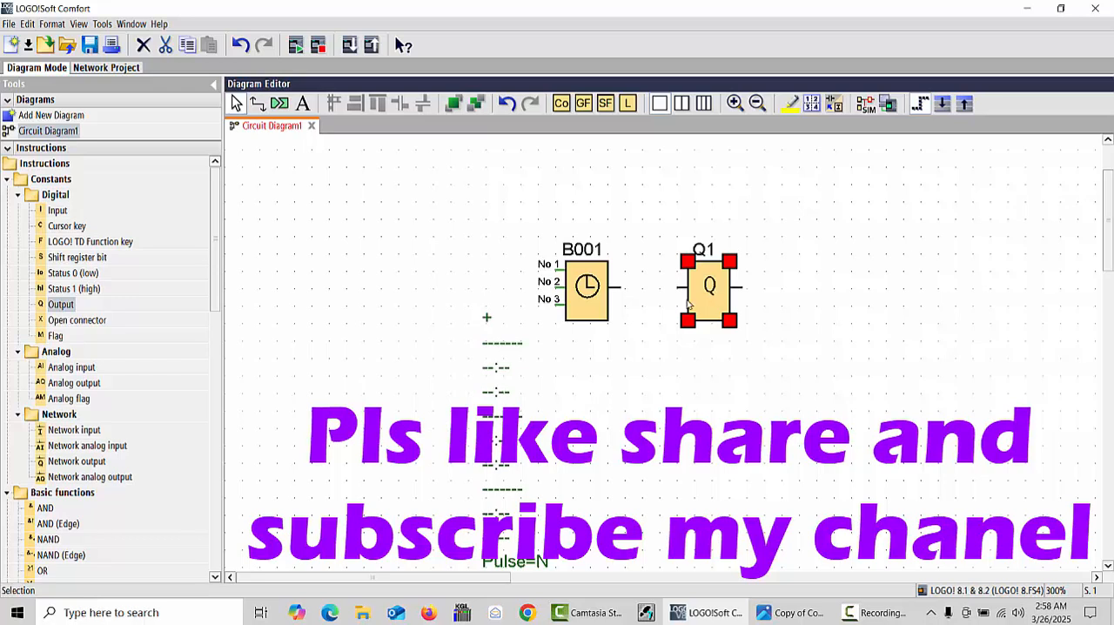
{"action": "left_click_drag", "start_coordinate": [614, 287], "coordinate": [684, 288]}
- Add the comment "weekly timer" to block B001 and position the label above the block
{"action": "left_click", "coordinate": [585, 296]}
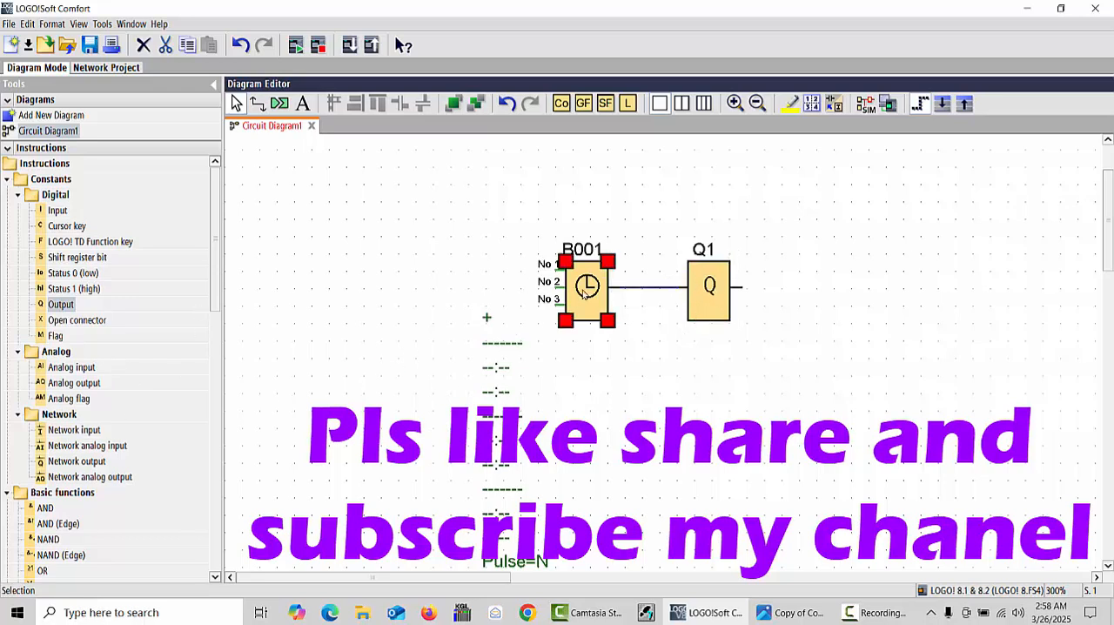
{"action": "right_click", "coordinate": [601, 292]}
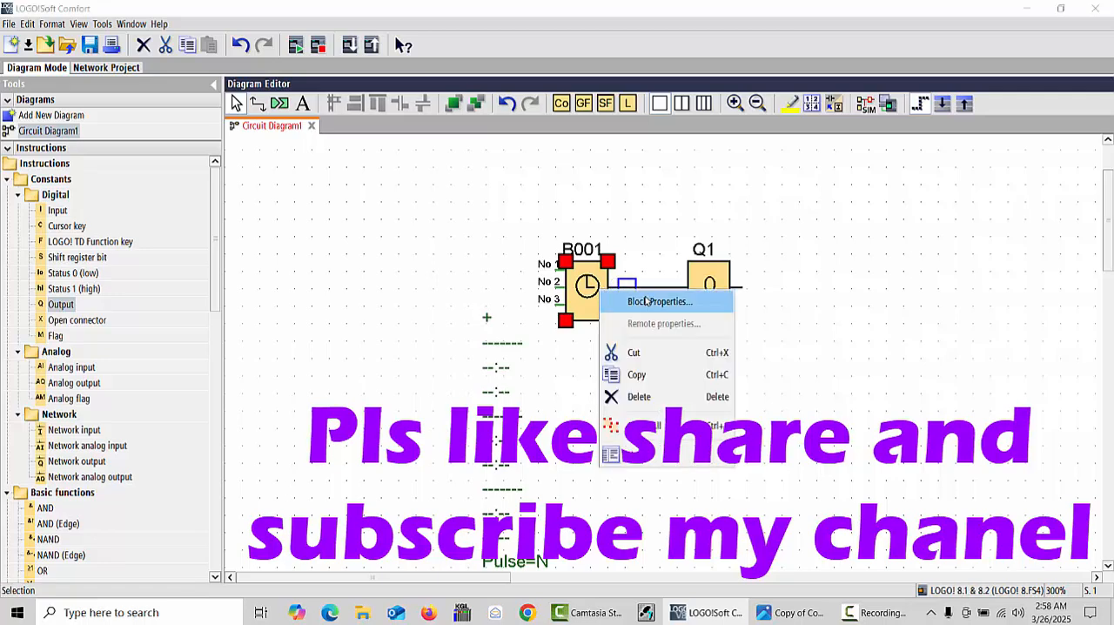
{"action": "left_click", "coordinate": [649, 302]}
{"action": "left_click", "coordinate": [361, 44]}
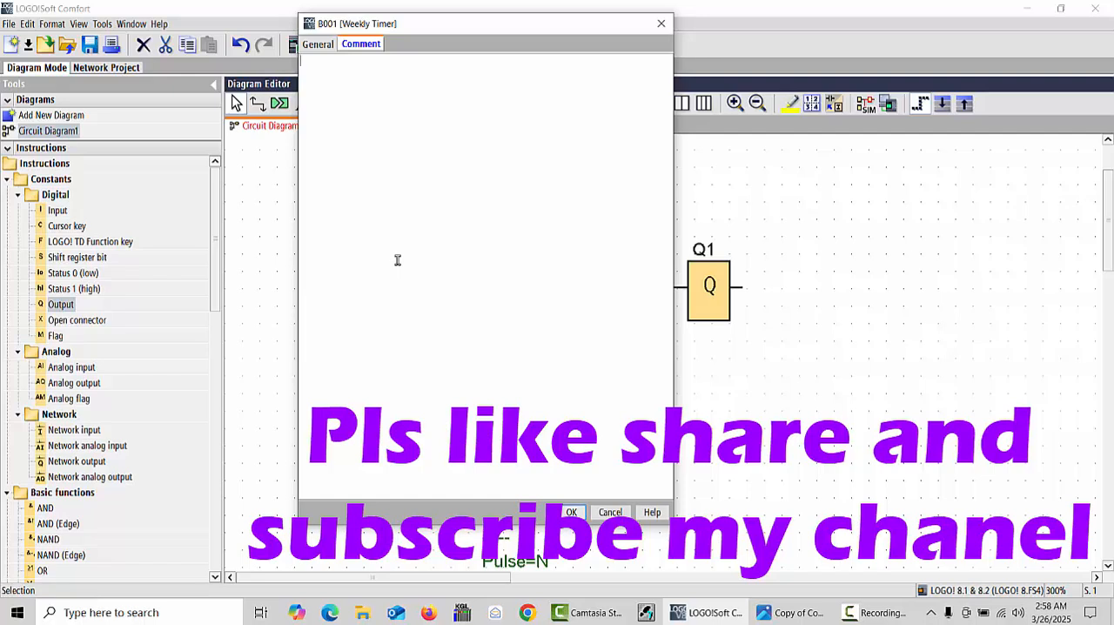
{"action": "type", "text": "weekly "}
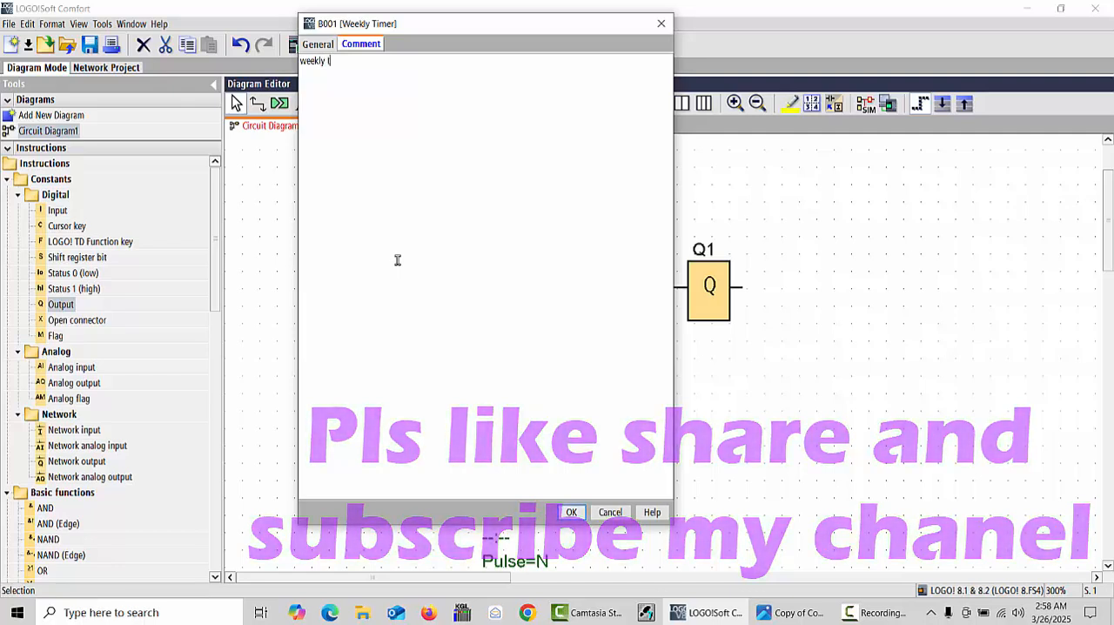
{"action": "type", "text": "timer"}
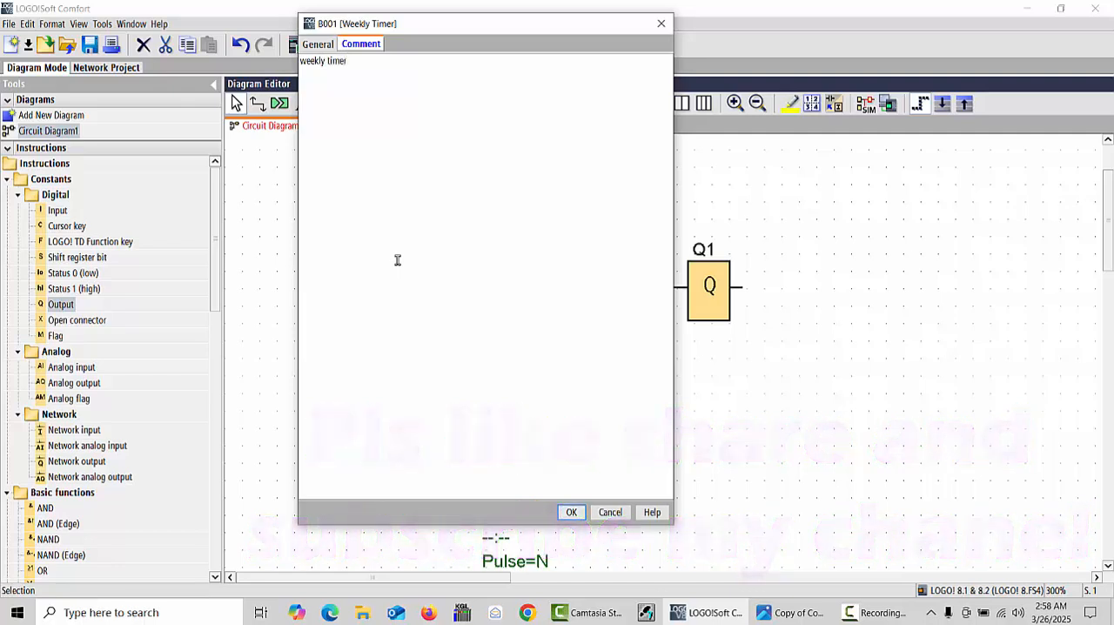
{"action": "left_click", "coordinate": [571, 512]}
{"action": "left_click_drag", "start_coordinate": [545, 228], "coordinate": [567, 229]}
- Add the comment "pump" to output block Q1
{"action": "right_click", "coordinate": [720, 284]}
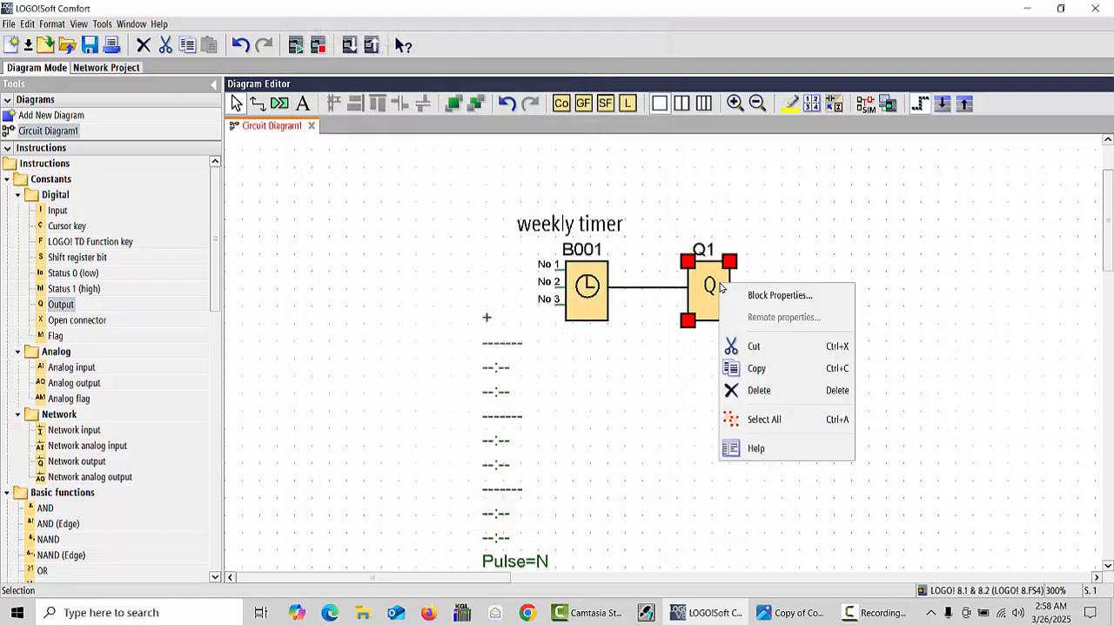
{"action": "left_click", "coordinate": [771, 297]}
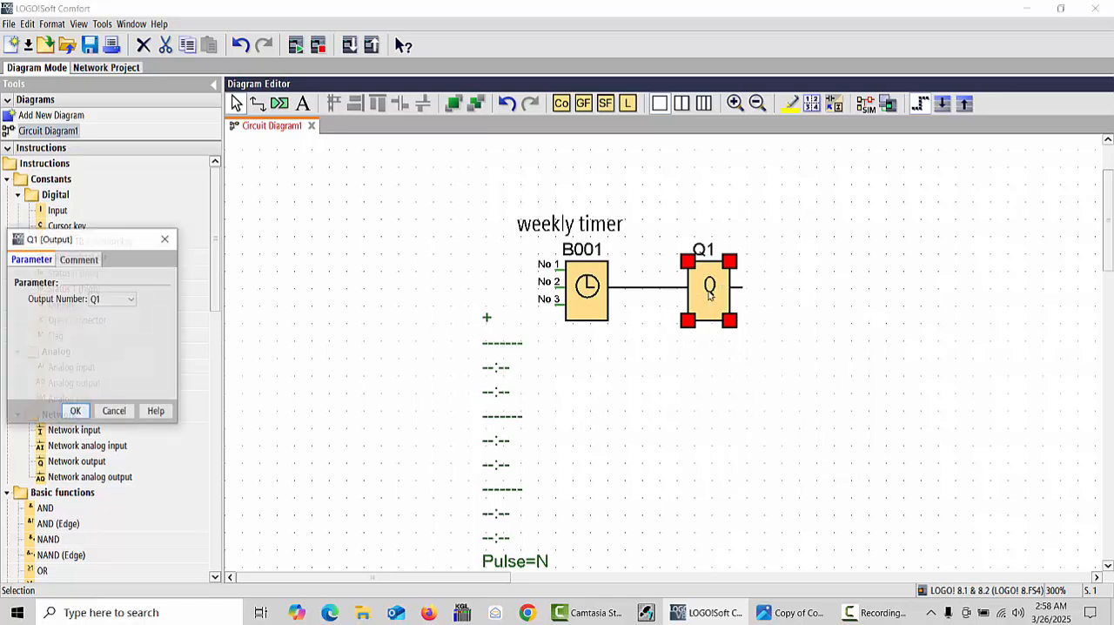
{"action": "left_click", "coordinate": [89, 265]}
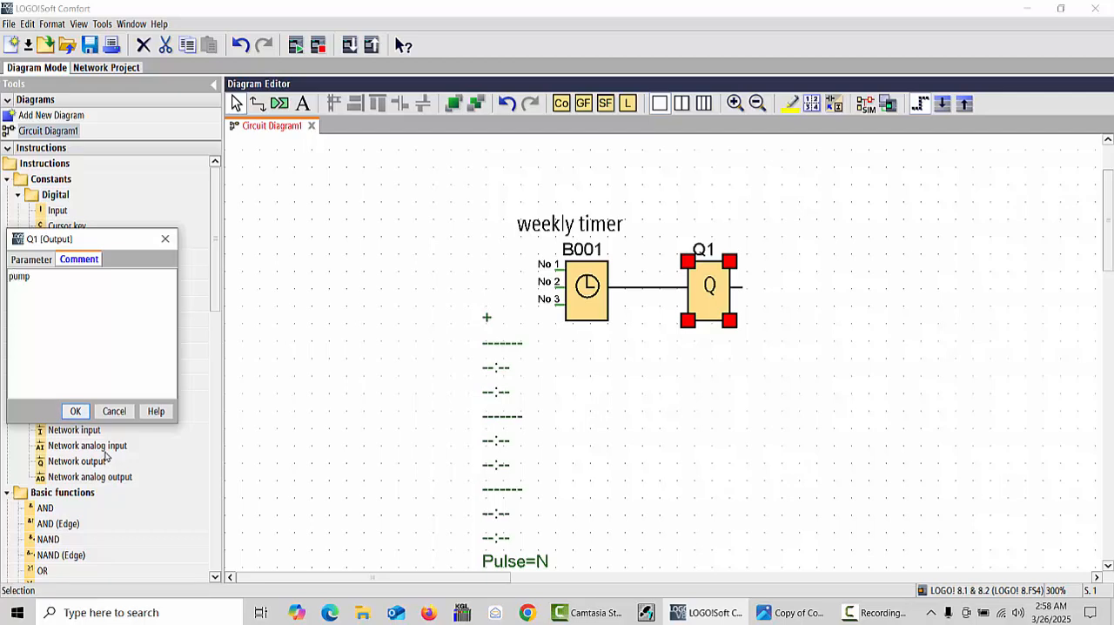
{"action": "left_click", "coordinate": [75, 412]}
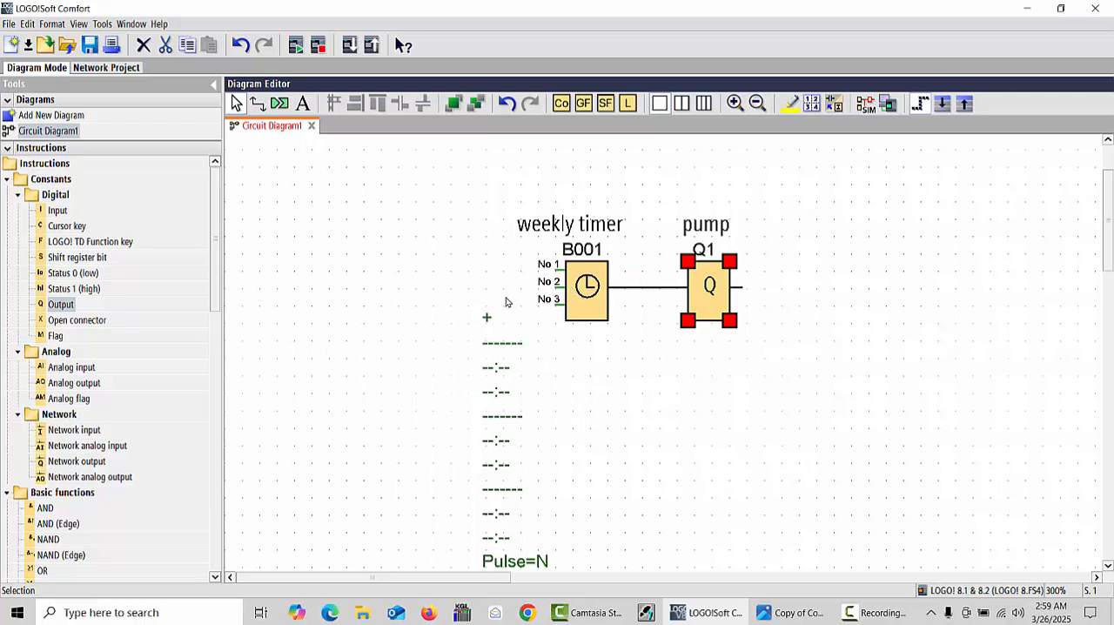
- Move the weekly timer block B001 horizontally farther away from Q1, keeping it level with the output
{"action": "left_click_drag", "start_coordinate": [587, 287], "coordinate": [535, 287]}
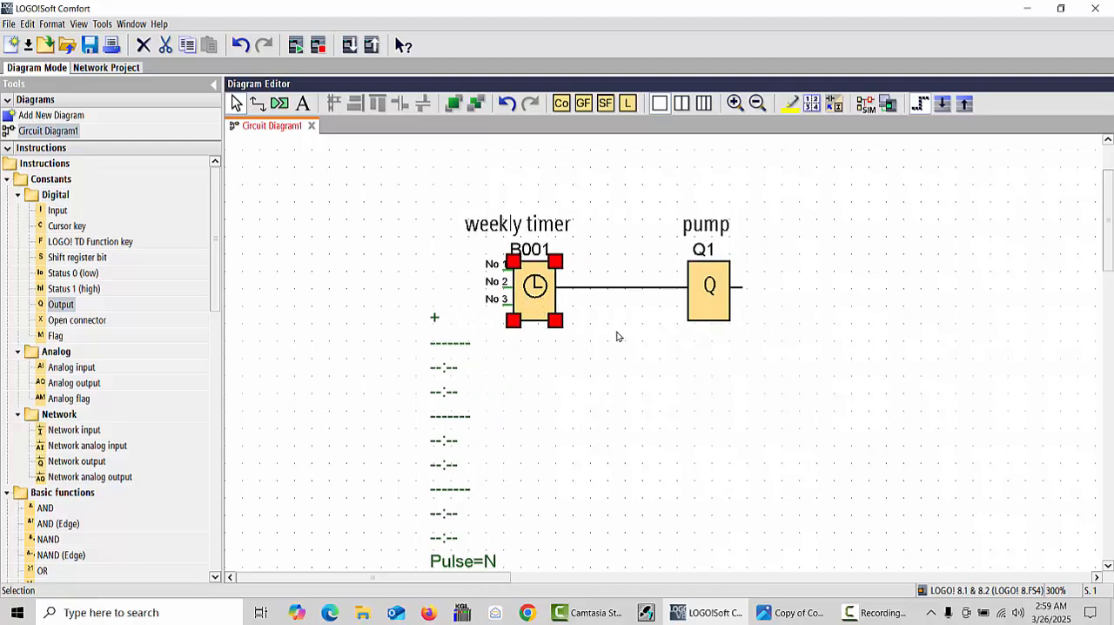
{"action": "left_click", "coordinate": [521, 347]}
{"action": "left_click", "coordinate": [535, 292]}
- In the weekly timer's properties, check the computer's date, select Wednesday for Cams 1 and enable its on and off times
{"action": "right_click", "coordinate": [535, 290]}
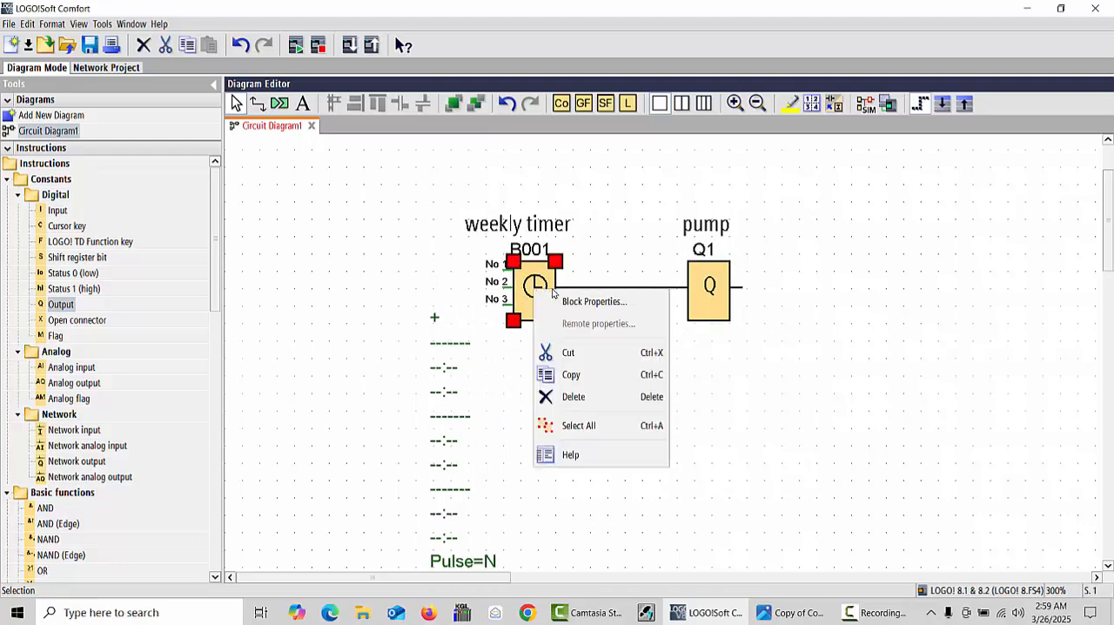
{"action": "left_click", "coordinate": [599, 301]}
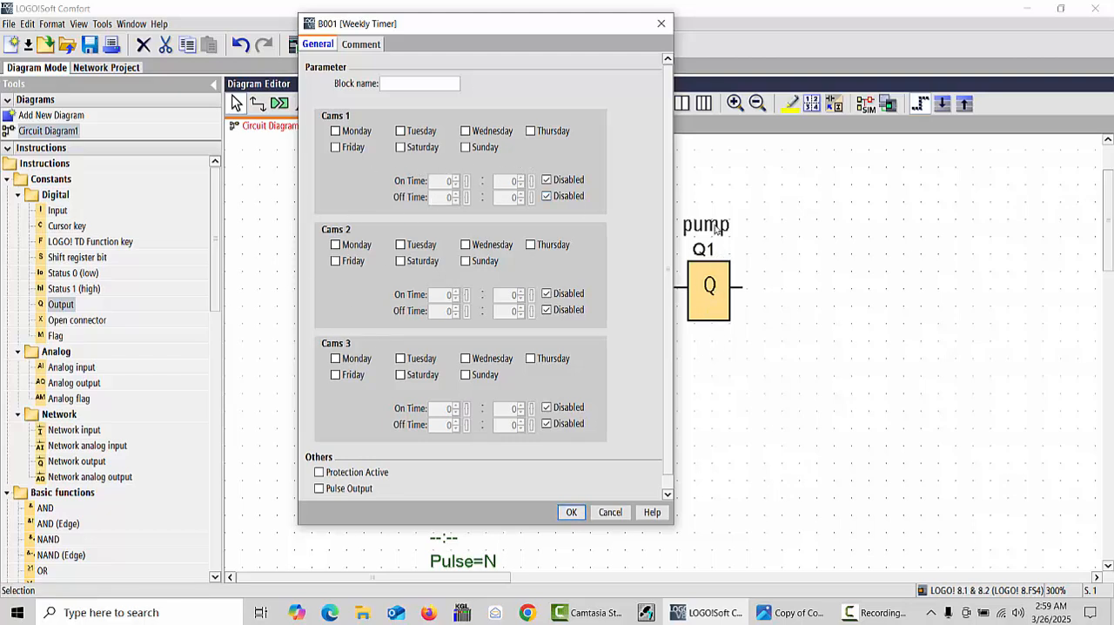
{"action": "left_click", "coordinate": [1069, 612]}
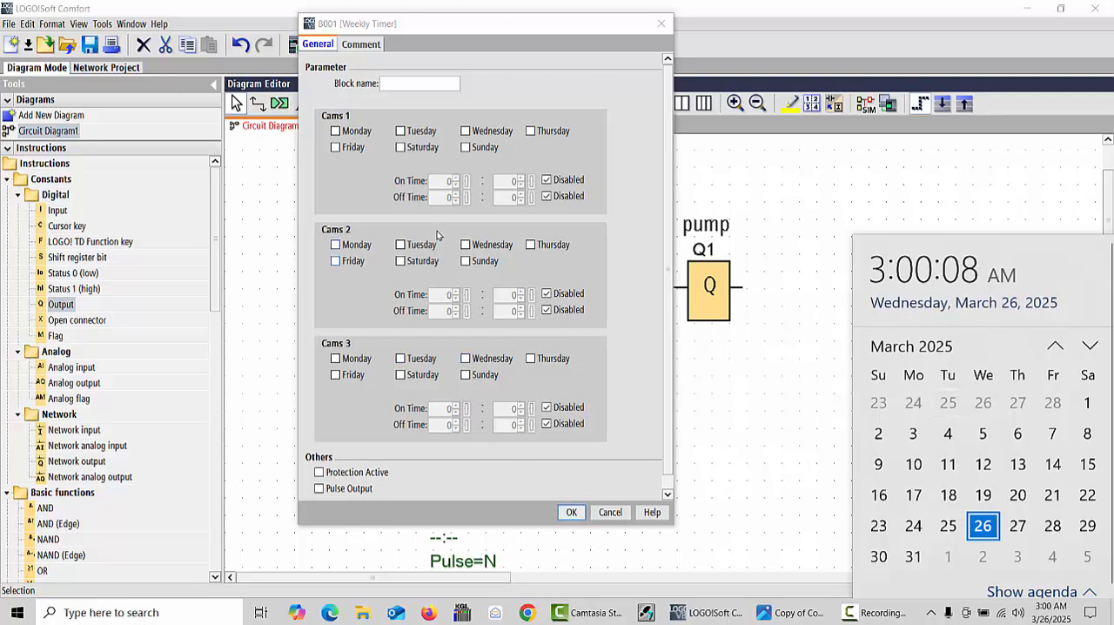
{"action": "left_click", "coordinate": [454, 180]}
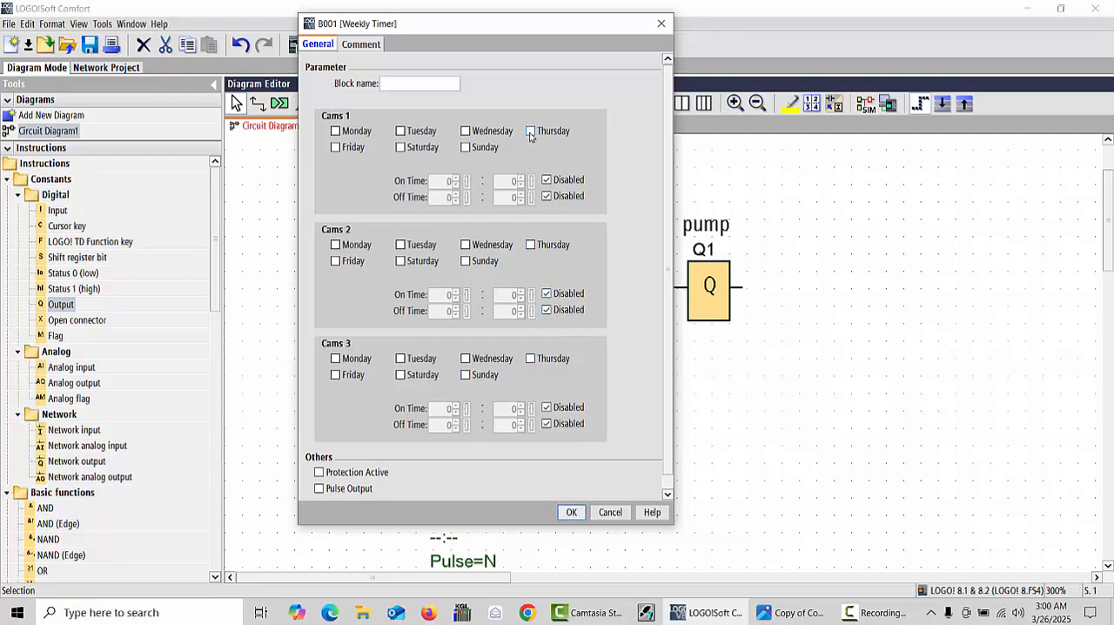
{"action": "left_click", "coordinate": [1051, 616]}
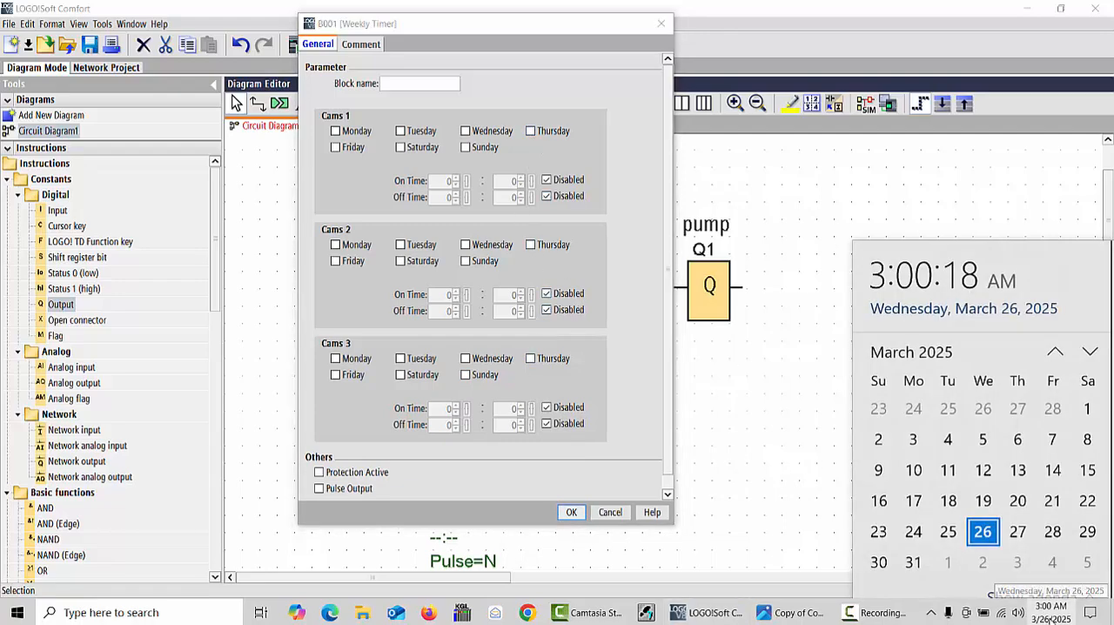
{"action": "left_click", "coordinate": [465, 130]}
{"action": "left_click", "coordinate": [465, 131]}
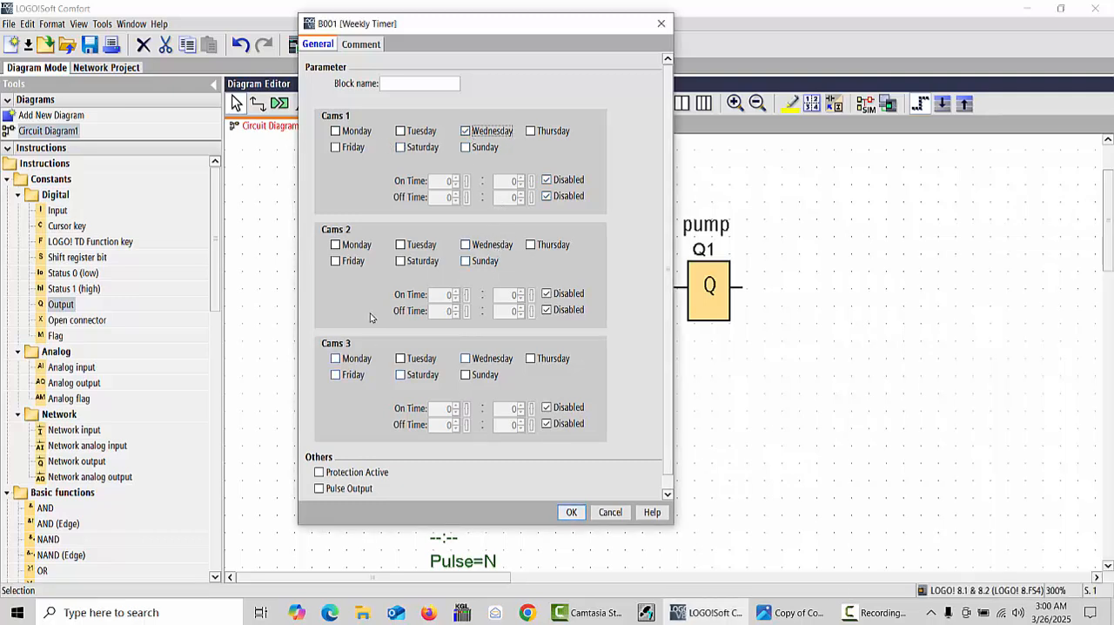
{"action": "left_click", "coordinate": [546, 180]}
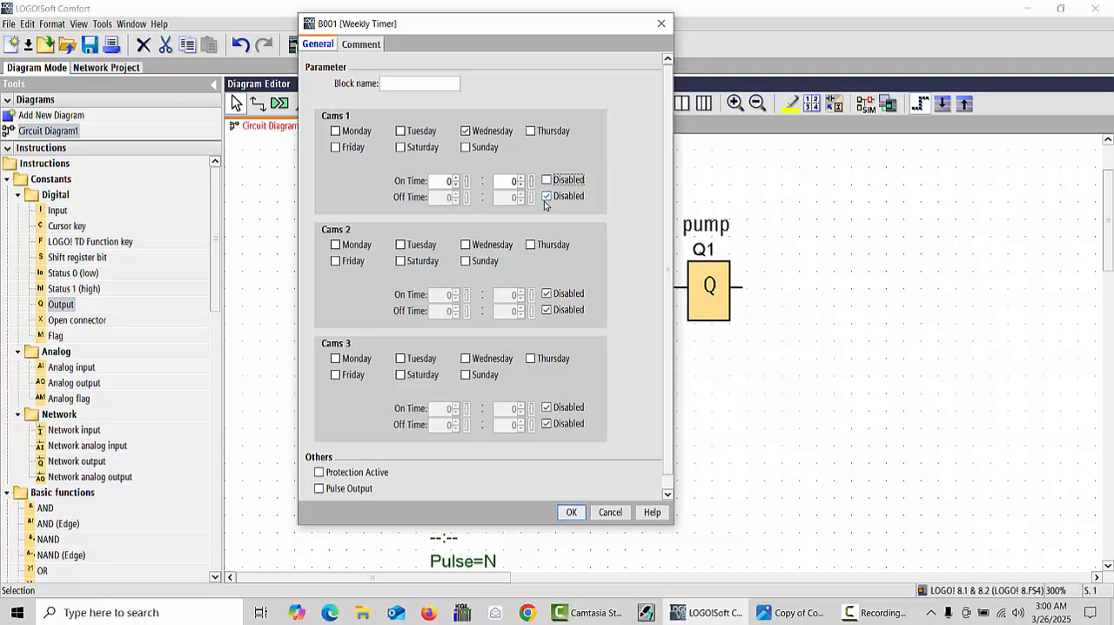
{"action": "left_click", "coordinate": [546, 196]}
- Set the Cams 1 on time to 3:02, checking it against the computer's clock
{"action": "left_click", "coordinate": [455, 177]}
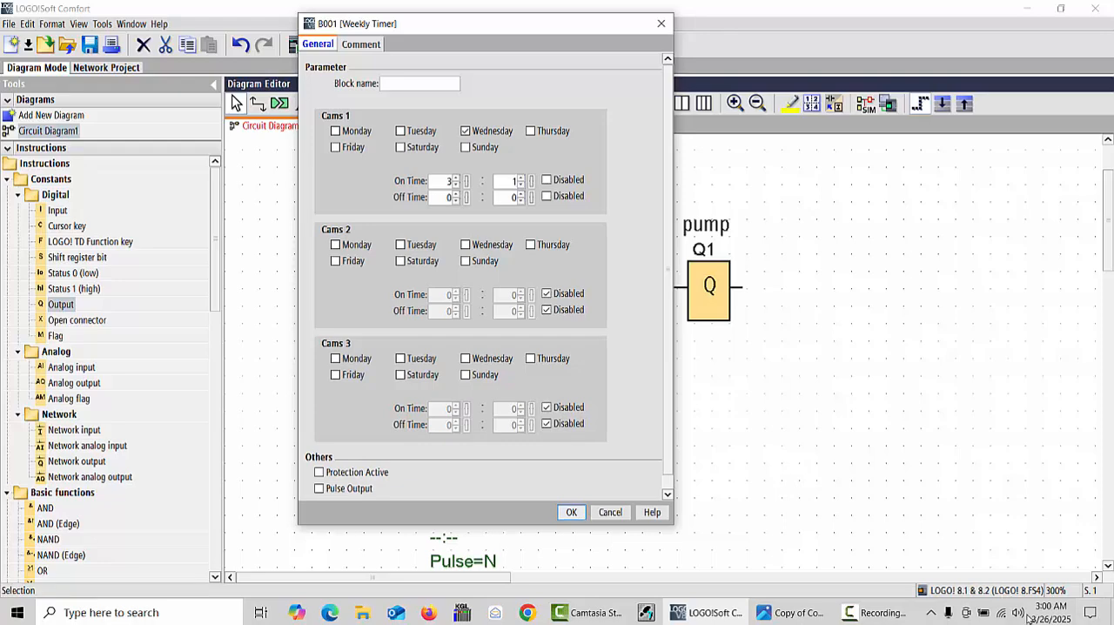
{"action": "left_click", "coordinate": [1054, 616]}
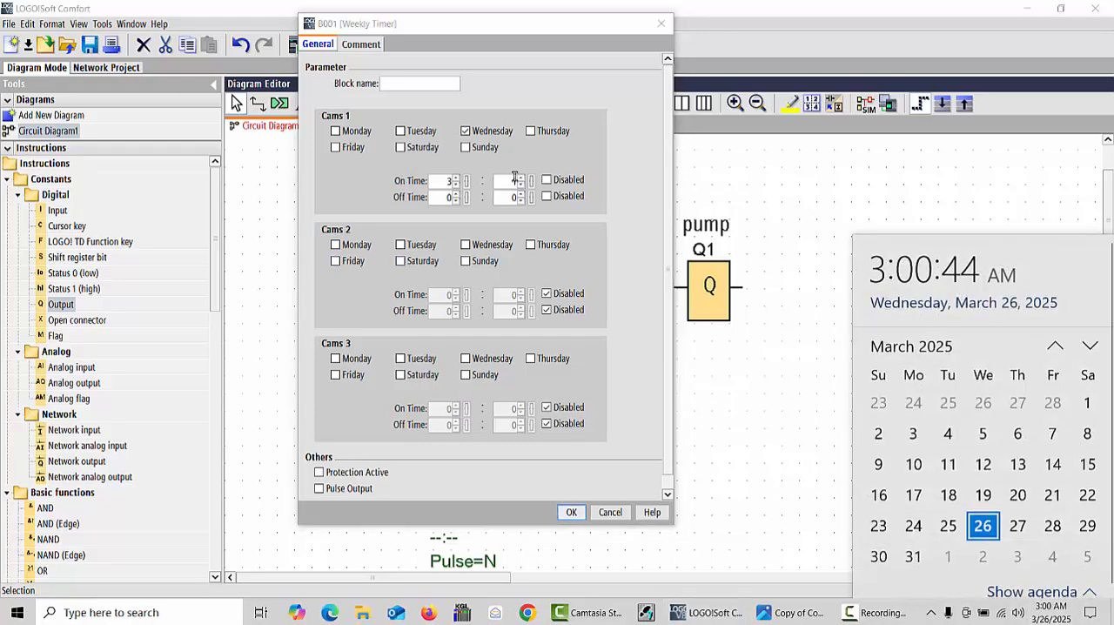
{"action": "left_click", "coordinate": [517, 180]}
{"action": "type", "text": "2"}
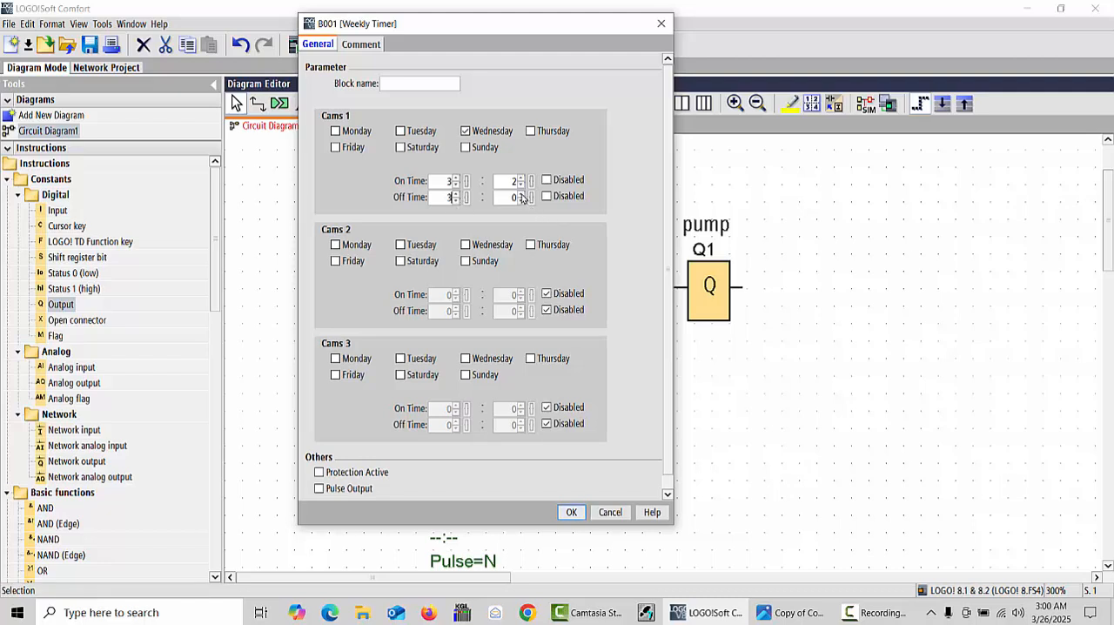
- Set the Cams 1 off time to 3:03 and apply the weekly timer settings
{"action": "double_click", "coordinate": [513, 196]}
{"action": "type", "text": "35"}
{"action": "left_click", "coordinate": [521, 201]}
{"action": "type", "text": "3"}
{"action": "left_click", "coordinate": [571, 513]}
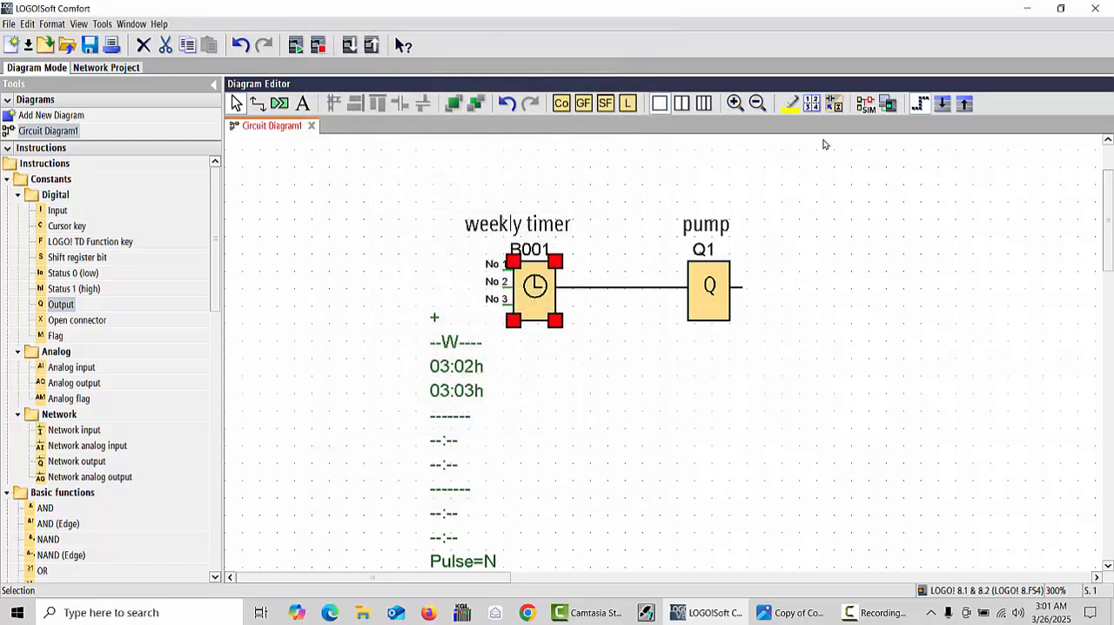
- Start the circuit simulation and confirm the date and time in the simulation's clock settings
{"action": "left_click", "coordinate": [866, 106]}
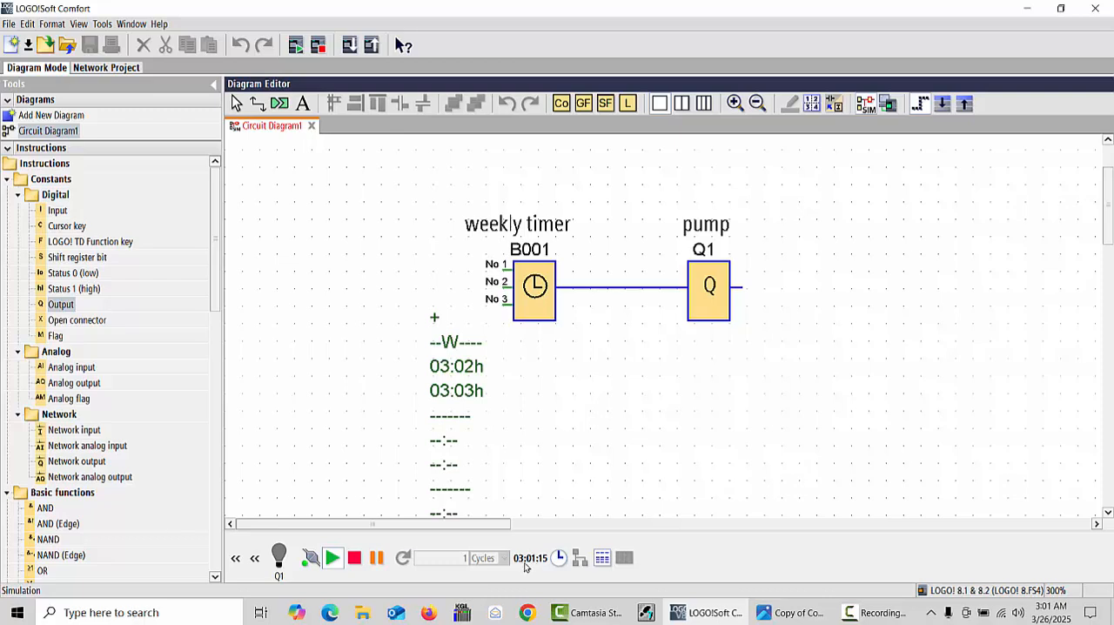
{"action": "left_click", "coordinate": [558, 558]}
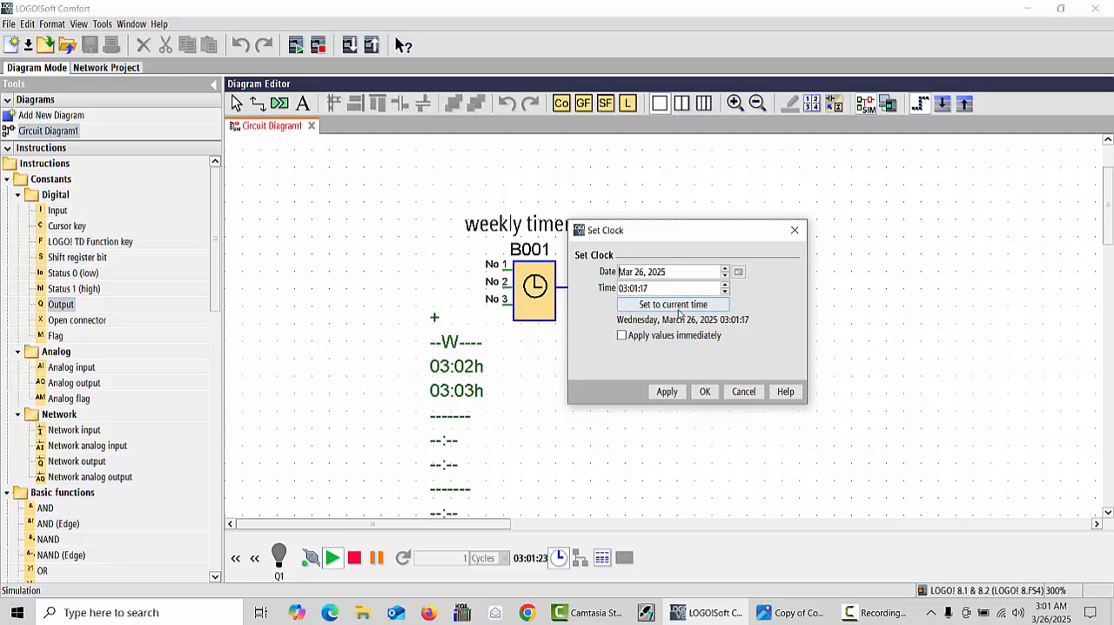
{"action": "left_click", "coordinate": [705, 392]}
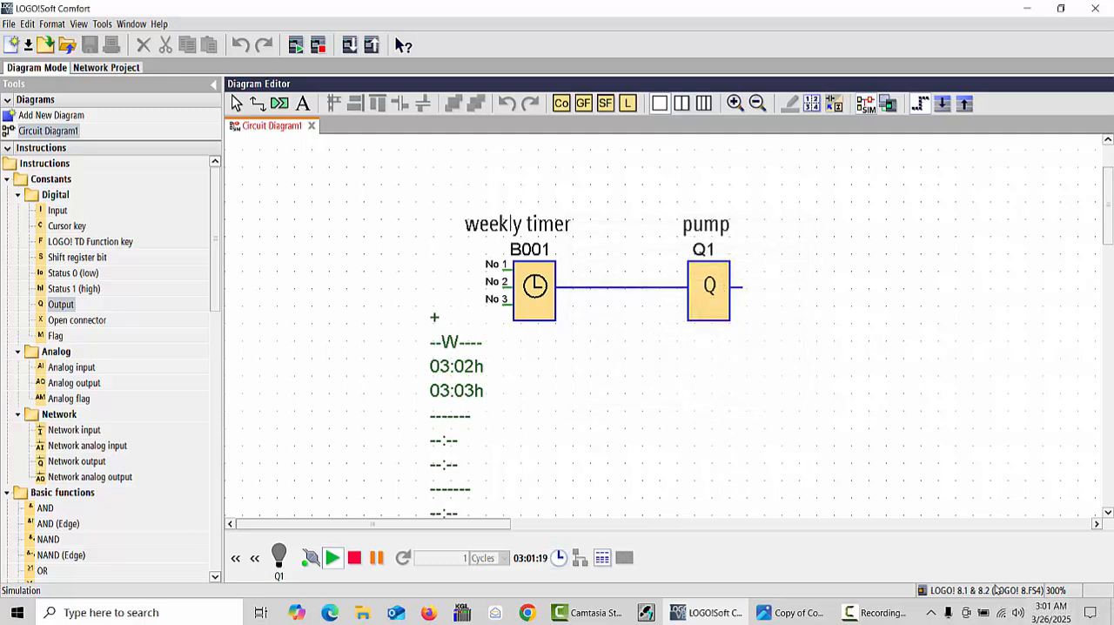
- Compare the computer's date and time with the simulation clock while waiting for the timer's on time
{"action": "left_click", "coordinate": [1001, 612]}
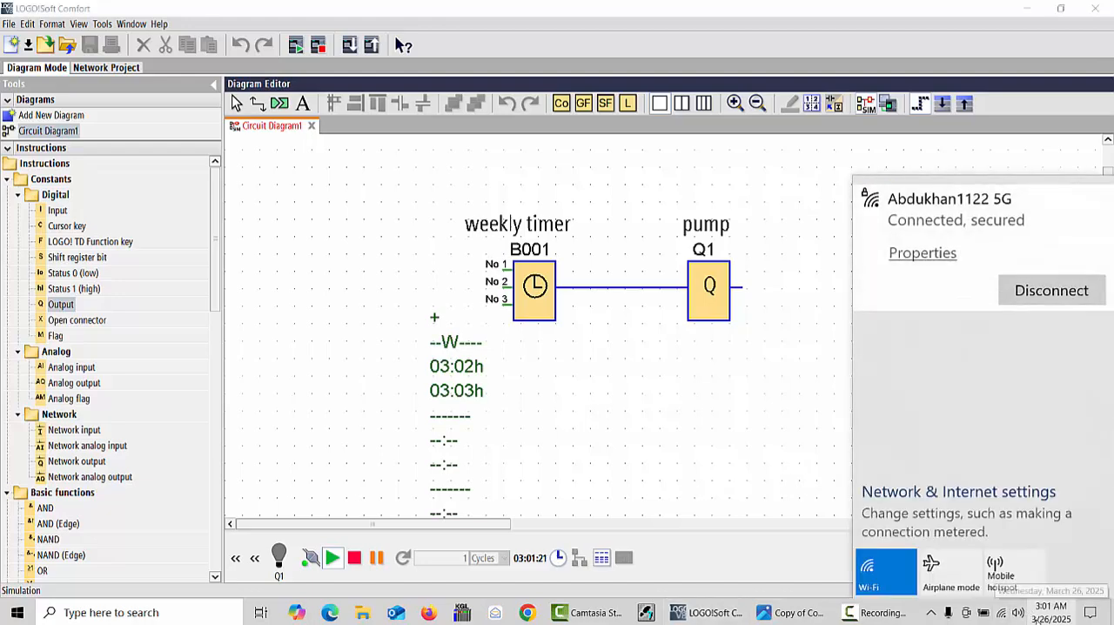
{"action": "left_click", "coordinate": [834, 566]}
{"action": "left_click", "coordinate": [1035, 605]}
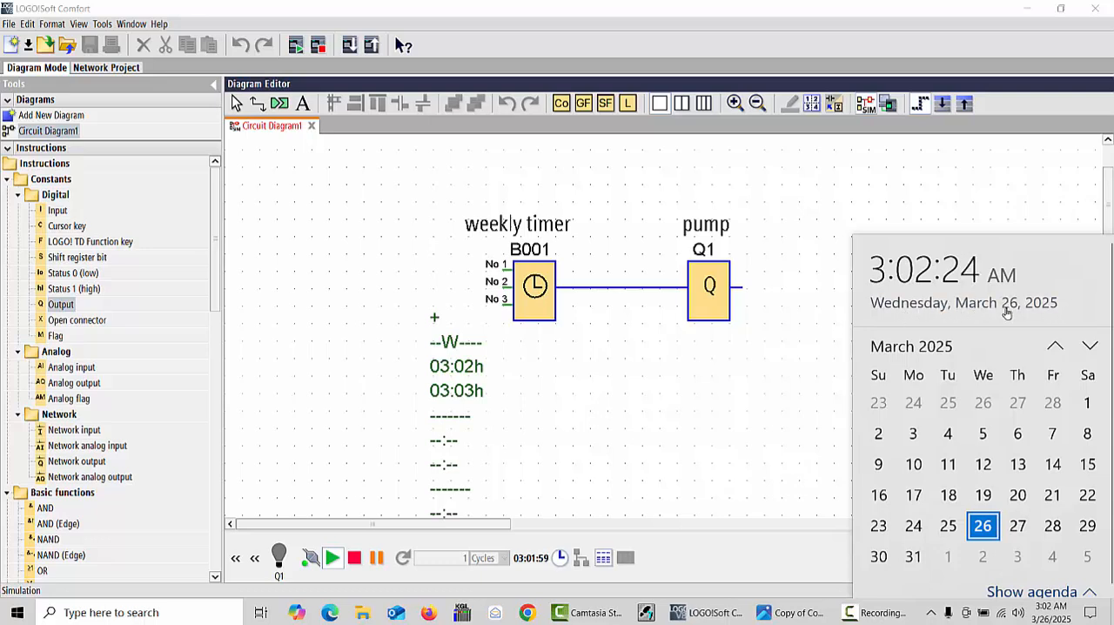
{"action": "left_click", "coordinate": [770, 401]}
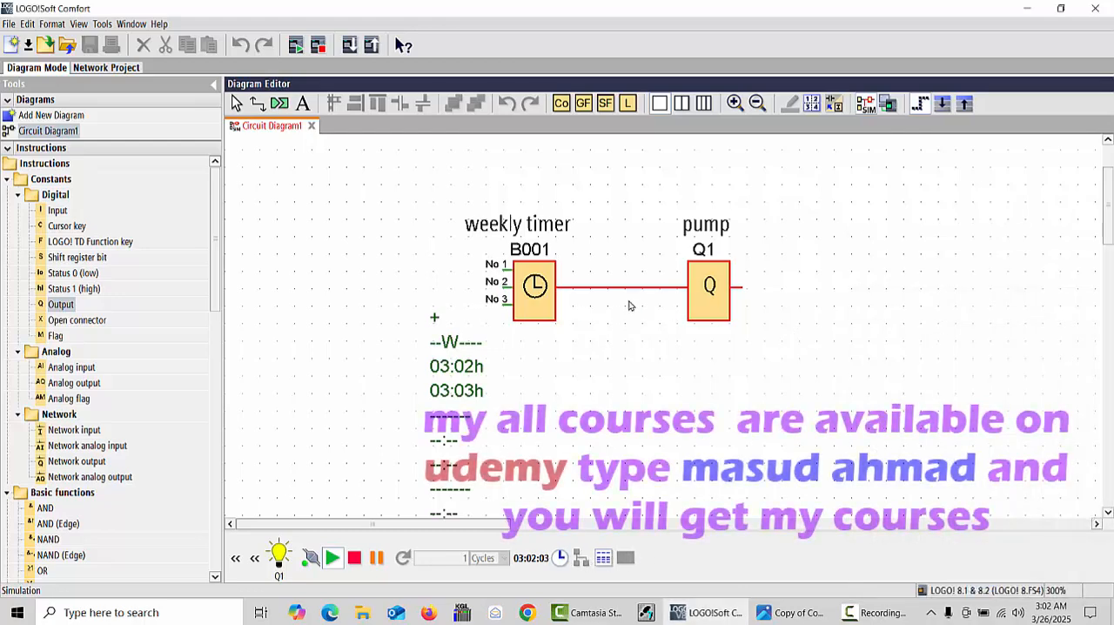
- Examine the simulation clock's date calendar and the computer's clock while observing the pump output until the timer's off time
{"action": "left_click", "coordinate": [560, 558]}
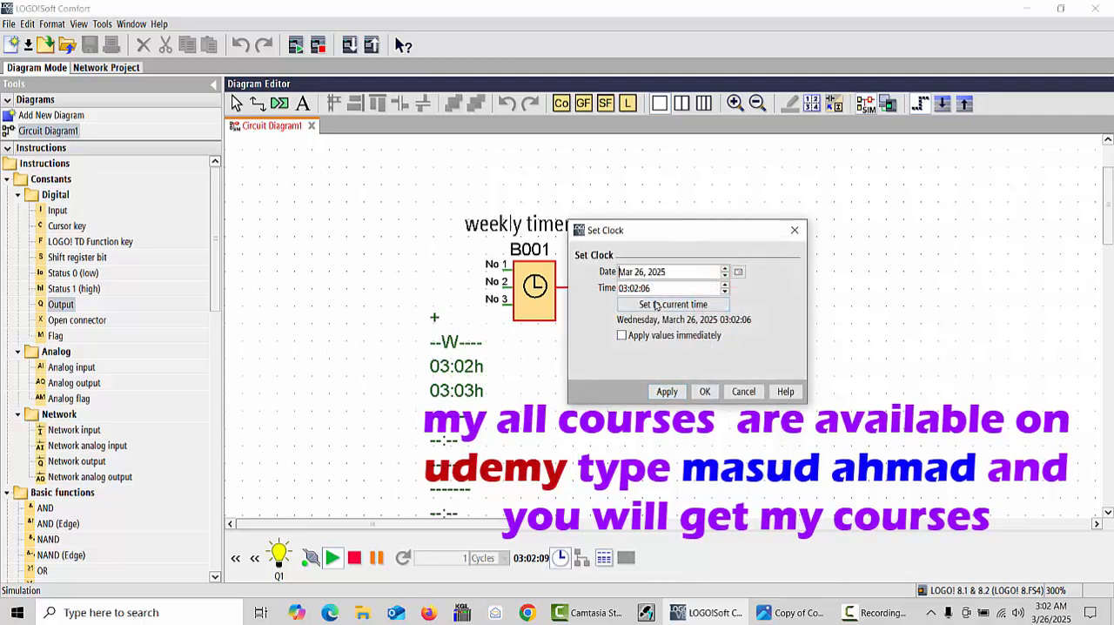
{"action": "left_click", "coordinate": [738, 271]}
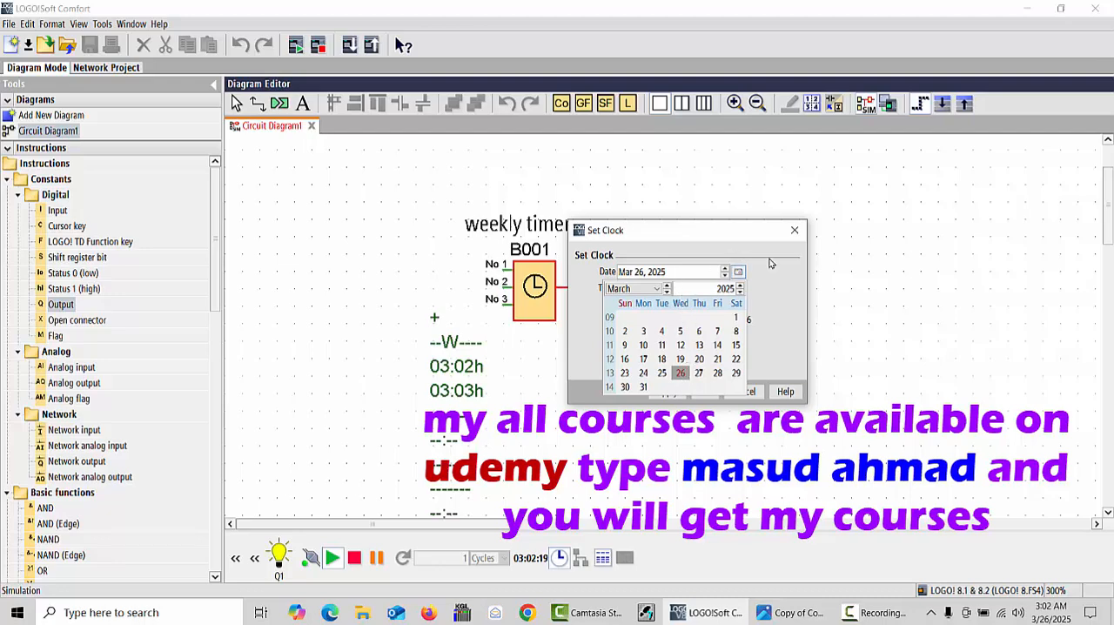
{"action": "left_click", "coordinate": [795, 229]}
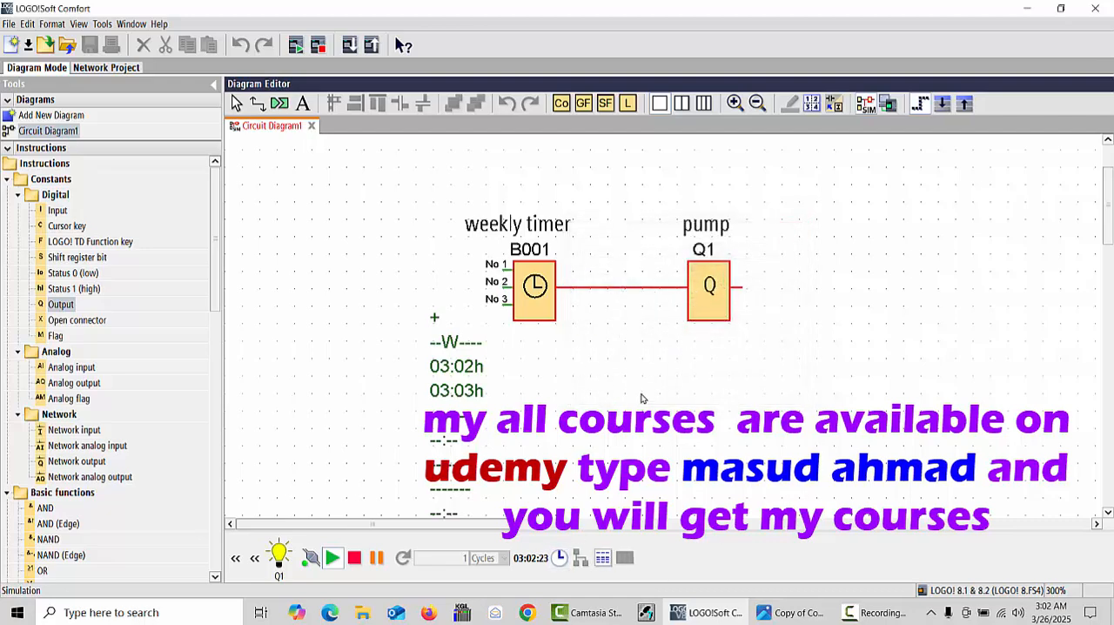
{"action": "left_click", "coordinate": [1054, 613]}
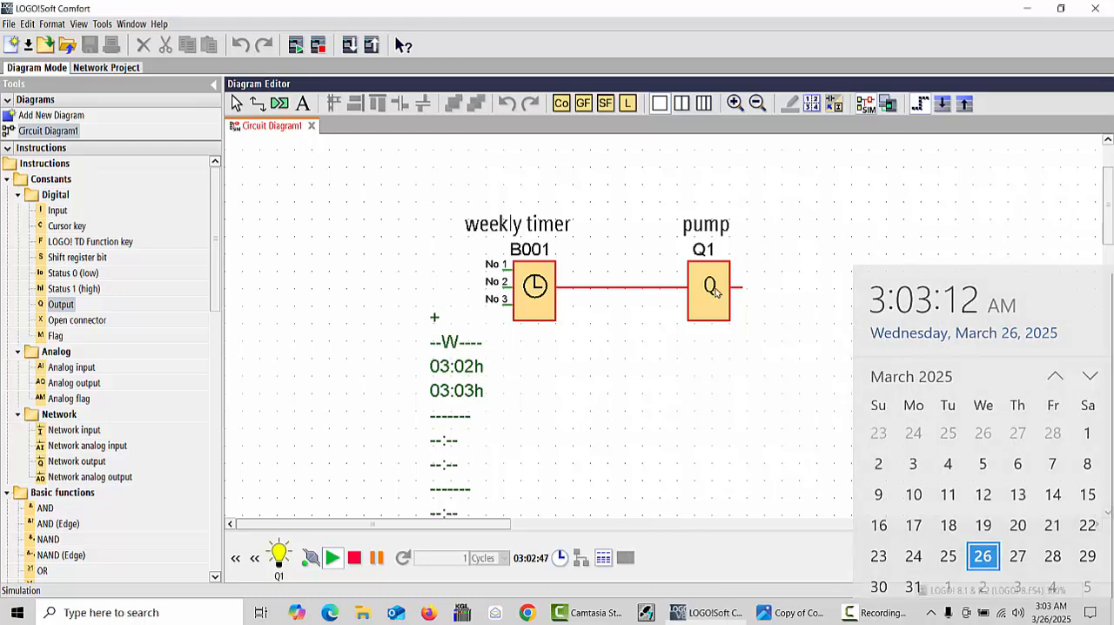
{"action": "left_click", "coordinate": [709, 377]}
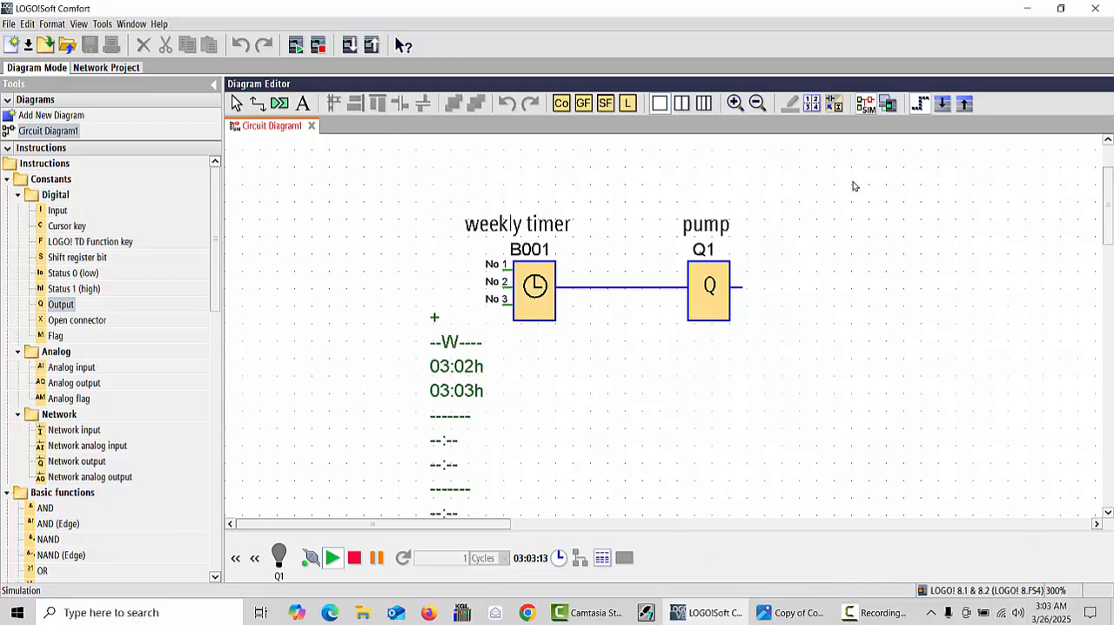
- Set the Cams 1 off time to 4:10 in the weekly timer's block properties
{"action": "right_click", "coordinate": [534, 289]}
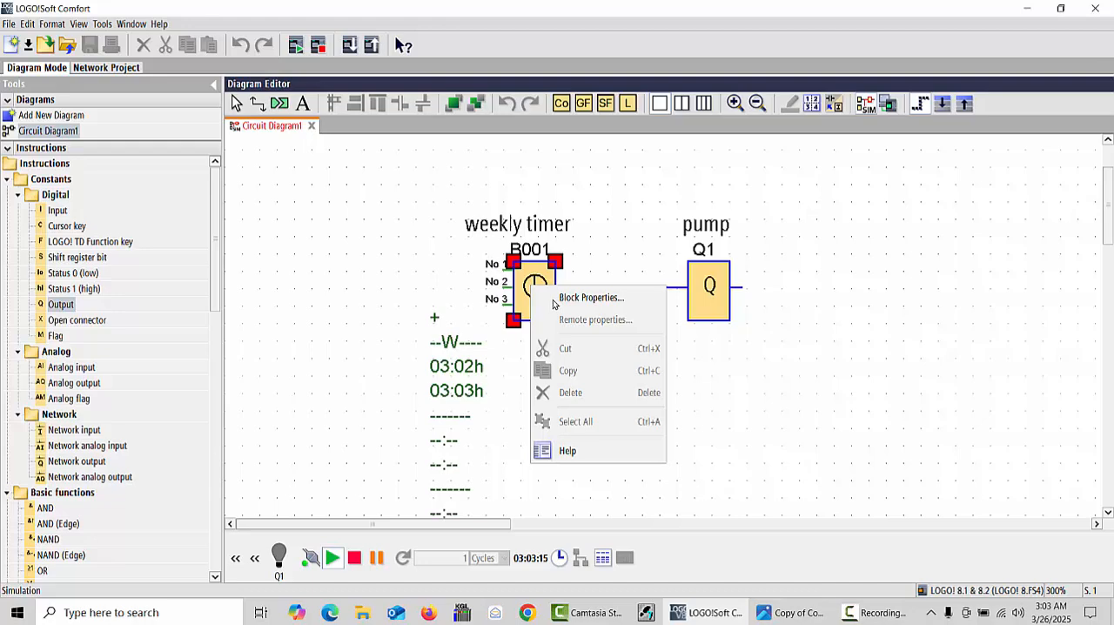
{"action": "left_click", "coordinate": [602, 301]}
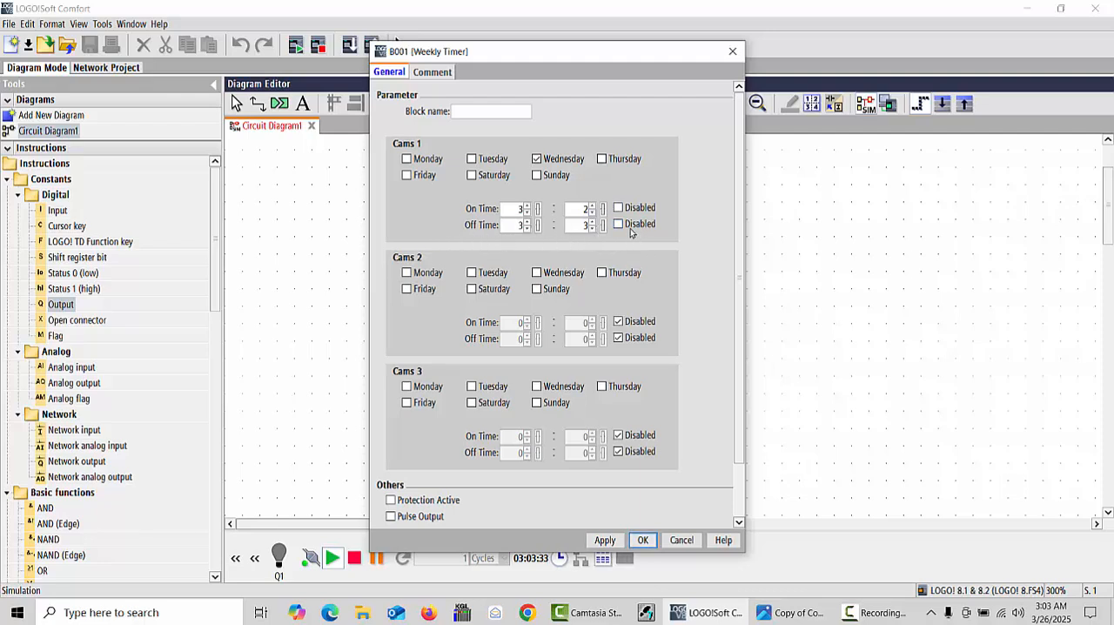
{"action": "left_click", "coordinate": [592, 223]}
{"action": "left_click", "coordinate": [592, 223]}
{"action": "left_click", "coordinate": [592, 223]}
{"action": "left_click", "coordinate": [592, 223]}
{"action": "left_click", "coordinate": [526, 221]}
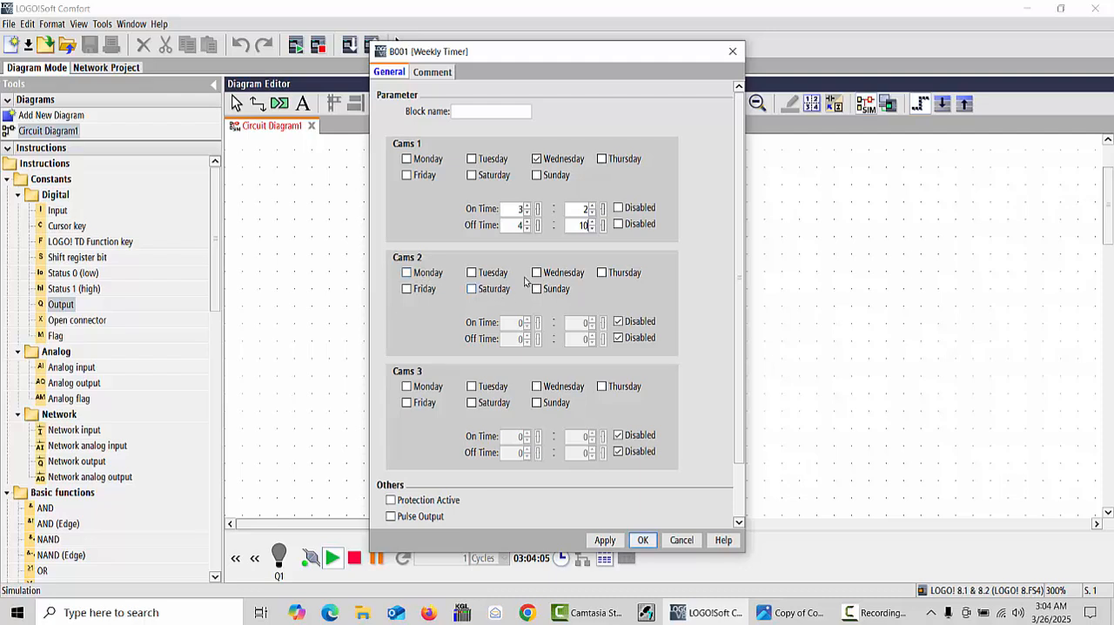
- Select Wednesday for Cams 2 and enable its on time, leaving its off time disabled
{"action": "left_click", "coordinate": [603, 275]}
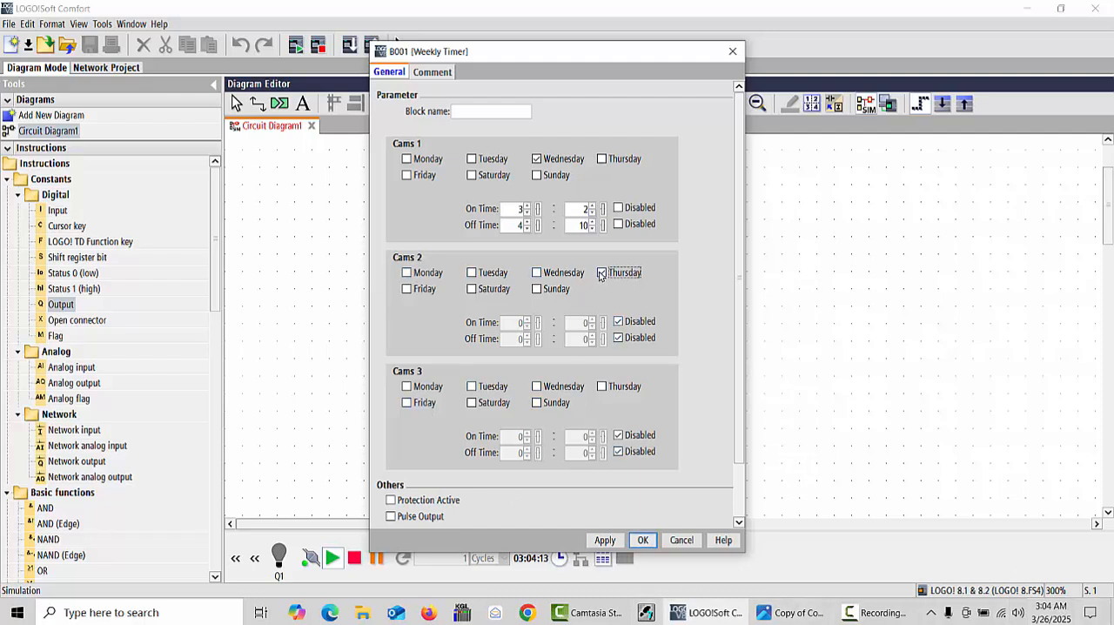
{"action": "left_click", "coordinate": [537, 273]}
{"action": "left_click", "coordinate": [619, 322]}
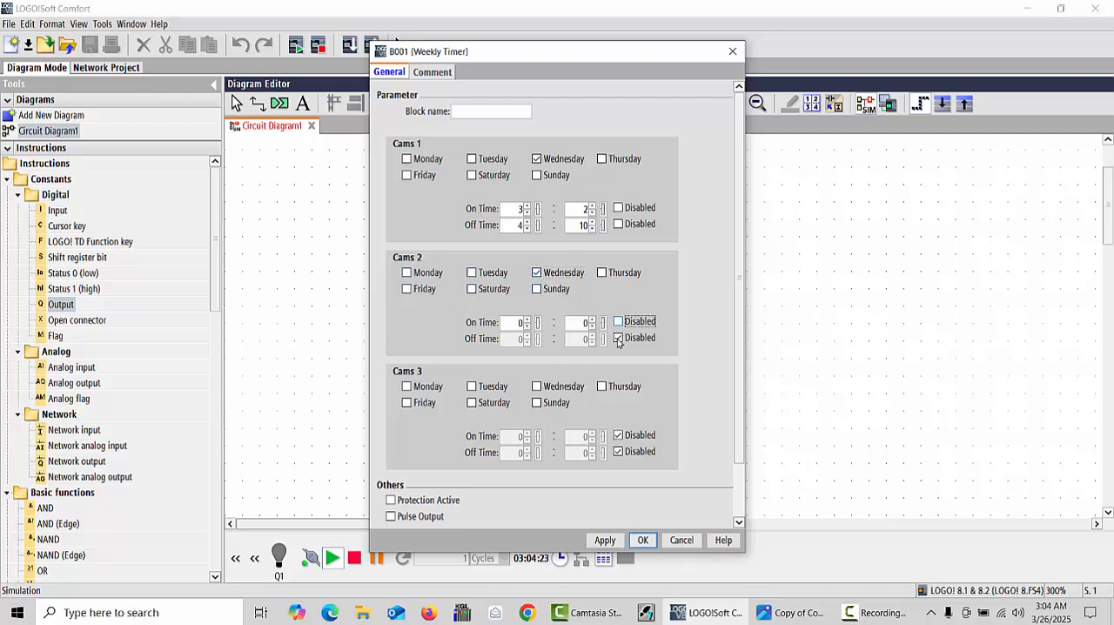
{"action": "left_click", "coordinate": [619, 339]}
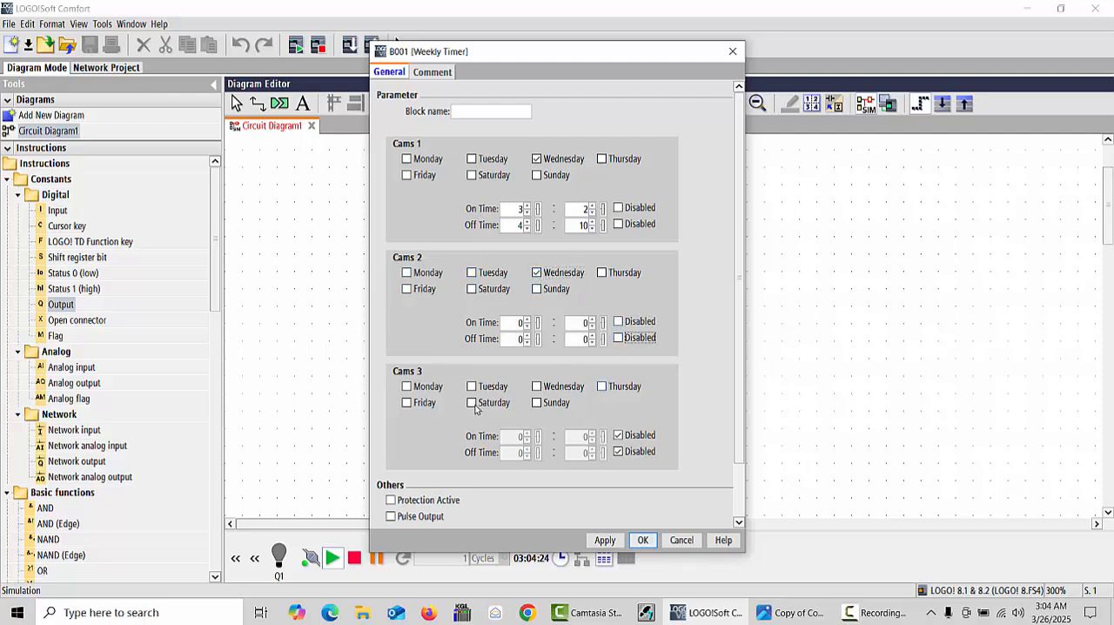
{"action": "left_click", "coordinate": [619, 338]}
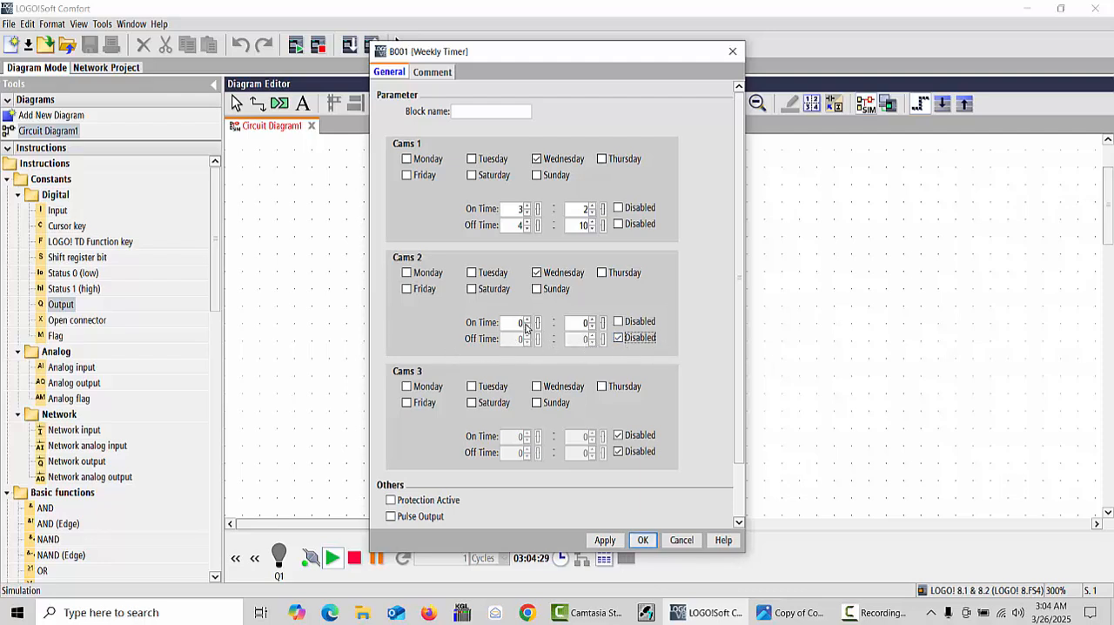
- Check the computer's clock, set the Cams 2 on time to 3:06 and confirm the weekly timer settings
{"action": "left_click", "coordinate": [526, 321]}
{"action": "left_click", "coordinate": [1053, 612]}
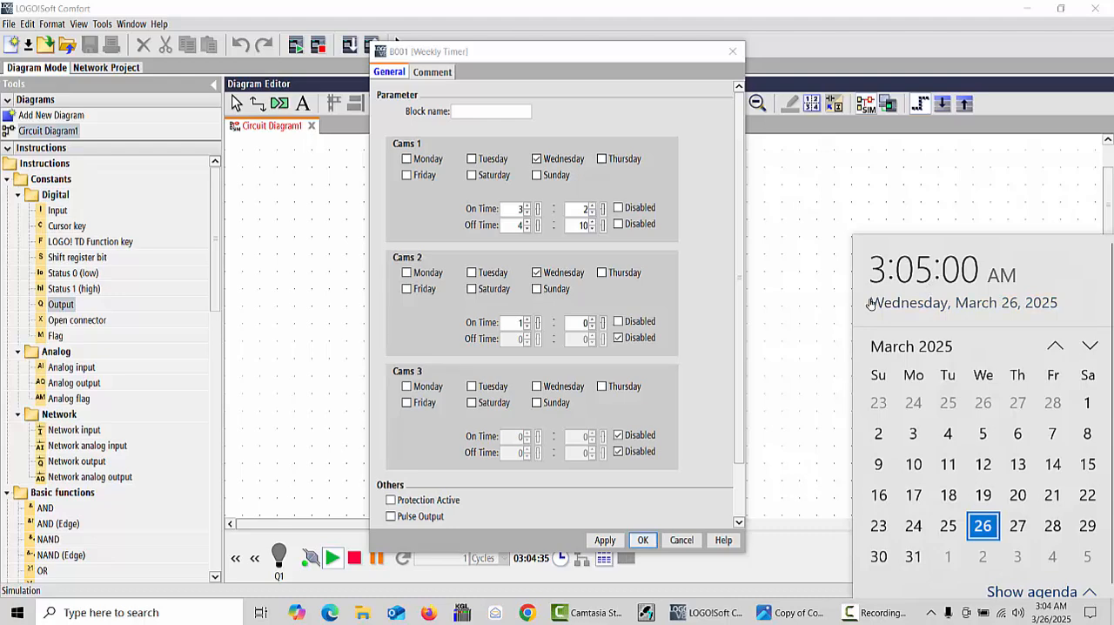
{"action": "left_click", "coordinate": [527, 319]}
{"action": "left_click", "coordinate": [527, 319]}
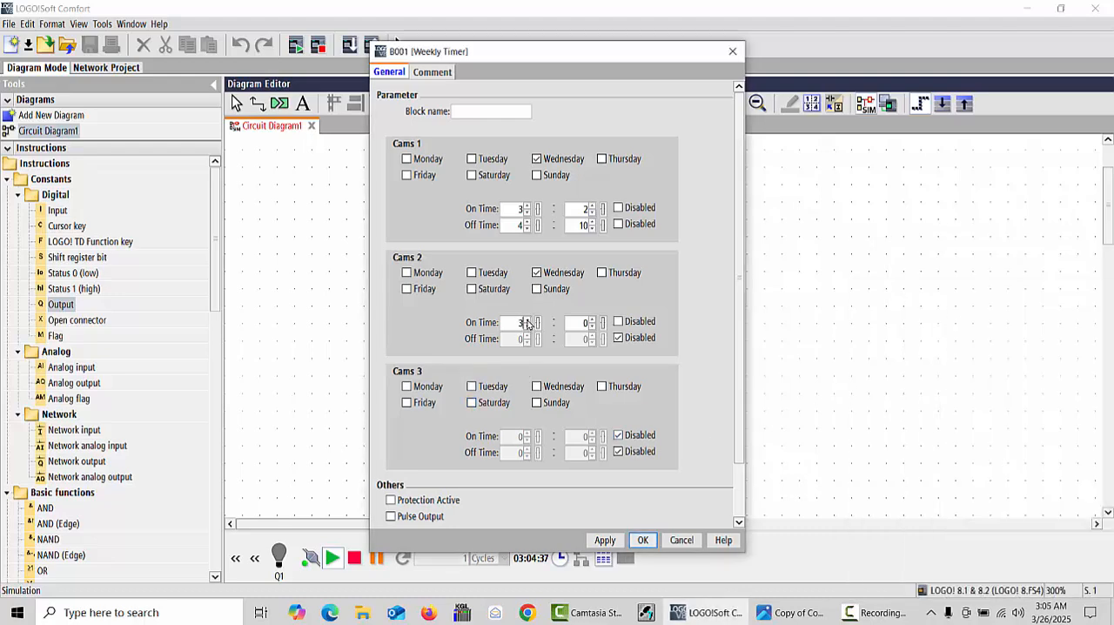
{"action": "left_click", "coordinate": [526, 320]}
{"action": "left_click", "coordinate": [527, 326]}
{"action": "left_click", "coordinate": [592, 319]}
{"action": "left_click", "coordinate": [592, 320]}
{"action": "left_click", "coordinate": [592, 319]}
{"action": "left_click", "coordinate": [643, 540]}
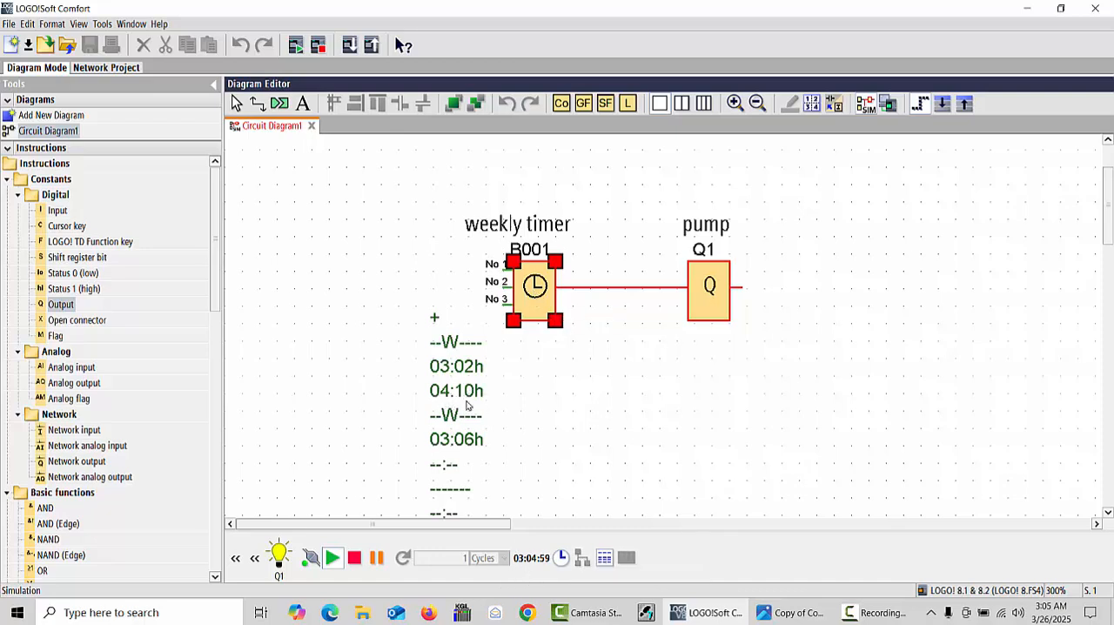
- Disable the Cams 1 on and off times in the weekly timer and confirm the settings
{"action": "right_click", "coordinate": [527, 283]}
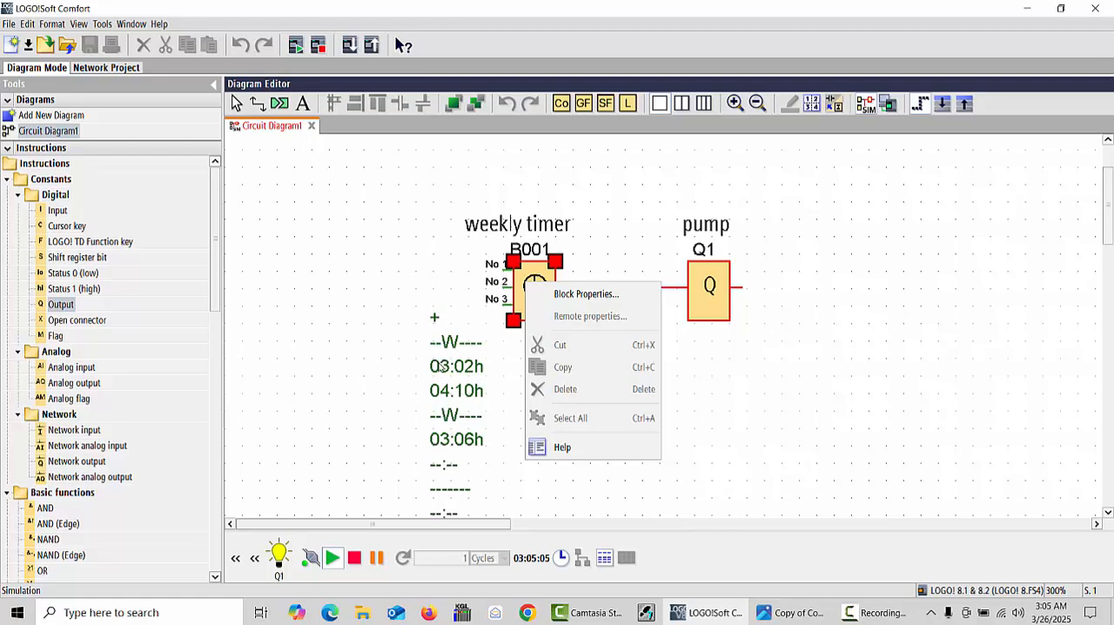
{"action": "left_click", "coordinate": [570, 294]}
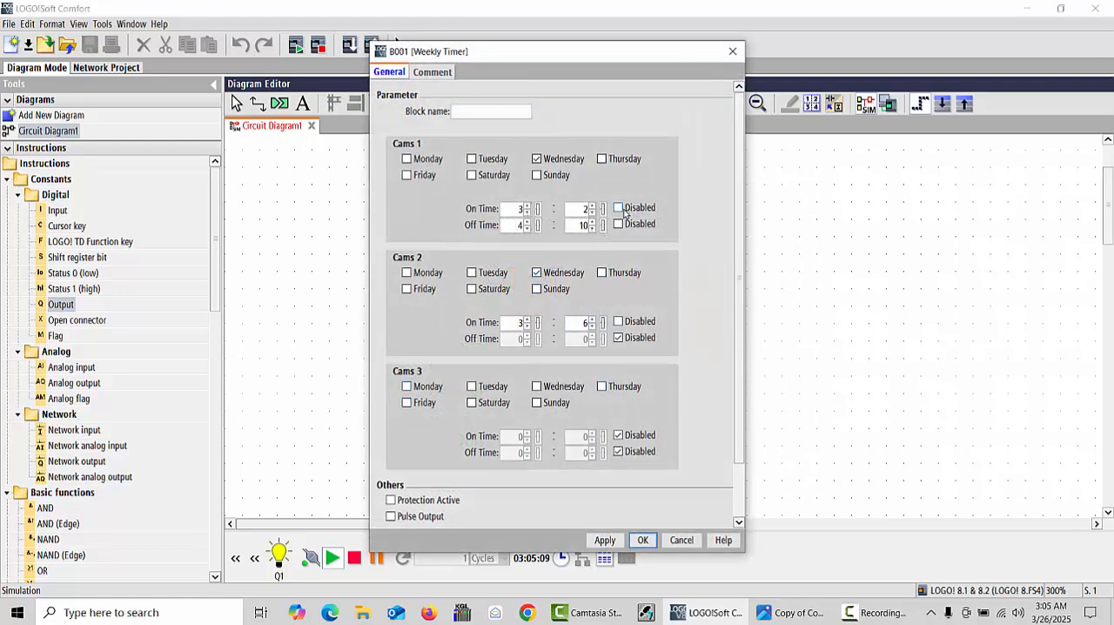
{"action": "left_click", "coordinate": [620, 209]}
{"action": "left_click", "coordinate": [620, 224]}
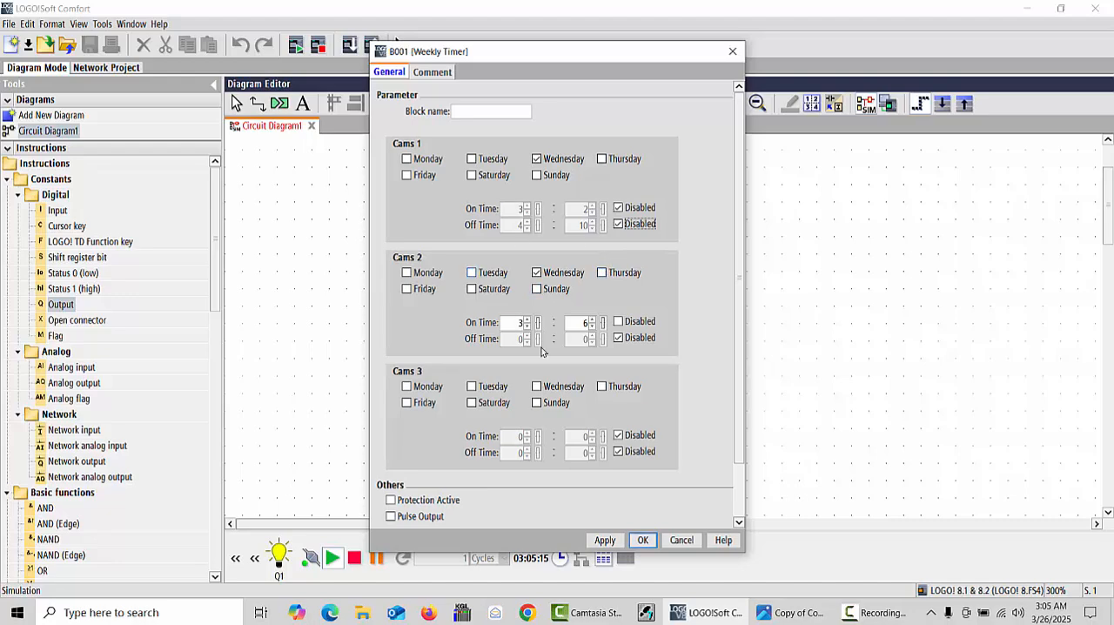
{"action": "left_click", "coordinate": [643, 540]}
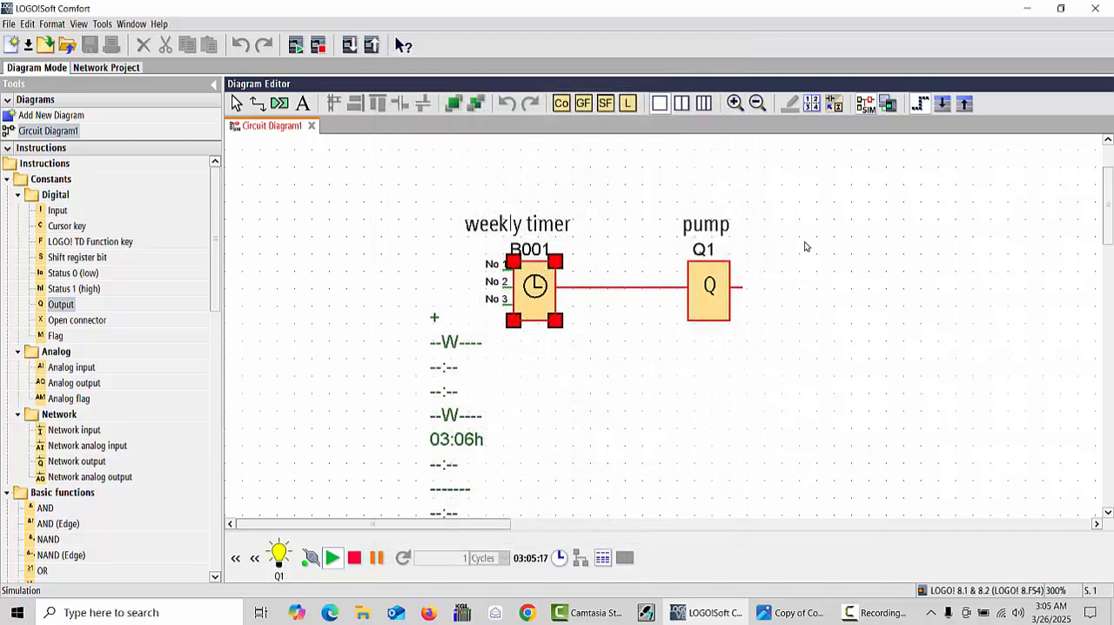
- Enable the Cams 1 on and off times again and set the off time to 3:10
{"action": "right_click", "coordinate": [550, 300]}
{"action": "left_click", "coordinate": [629, 310]}
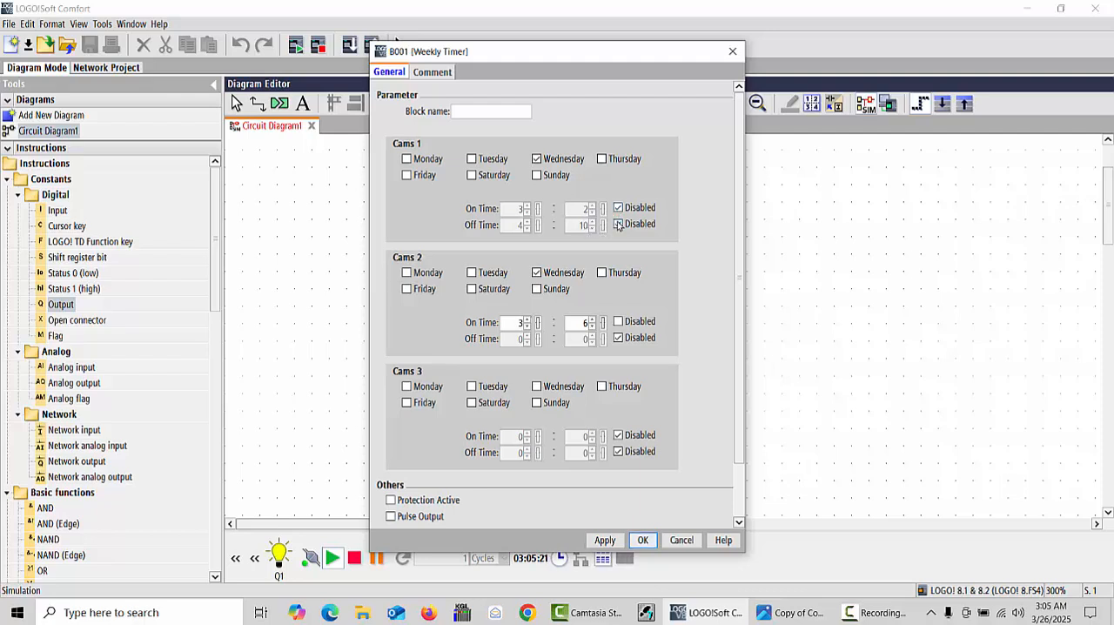
{"action": "left_click", "coordinate": [619, 224]}
{"action": "left_click", "coordinate": [619, 208]}
{"action": "left_click", "coordinate": [528, 228]}
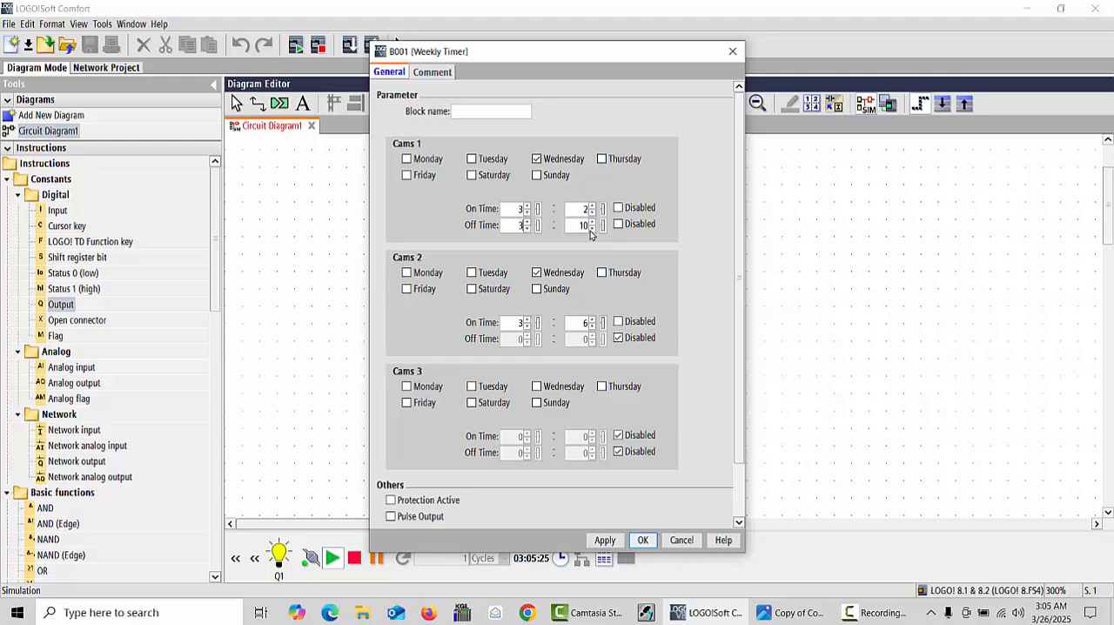
{"action": "left_click", "coordinate": [642, 540]}
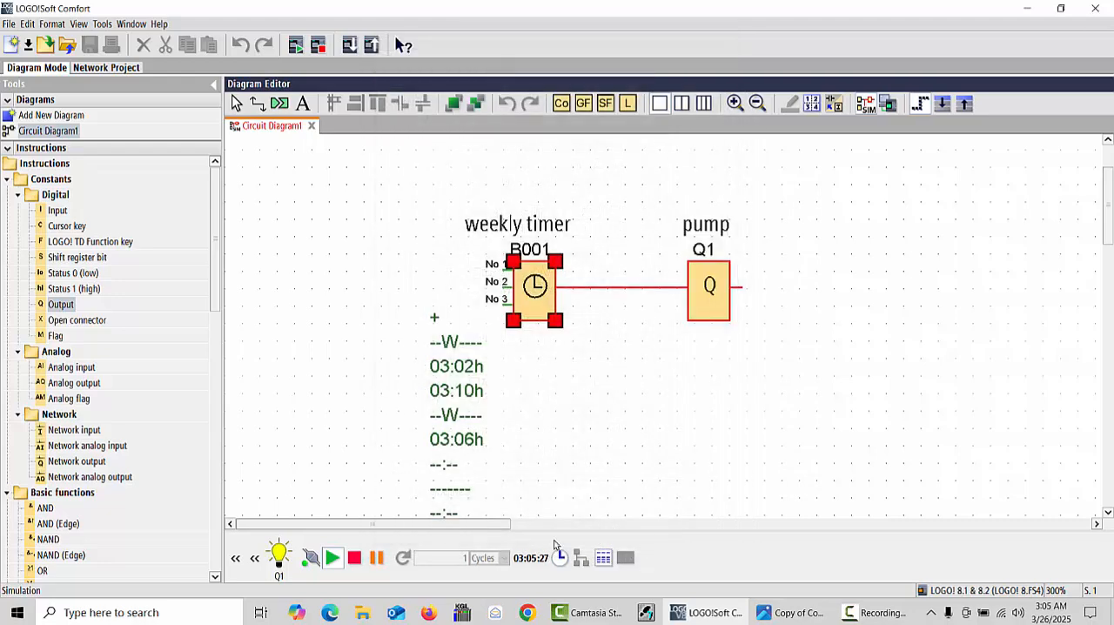
- Set the Cams 1 off time to 3:05 in the weekly timer and confirm the settings
{"action": "right_click", "coordinate": [546, 275]}
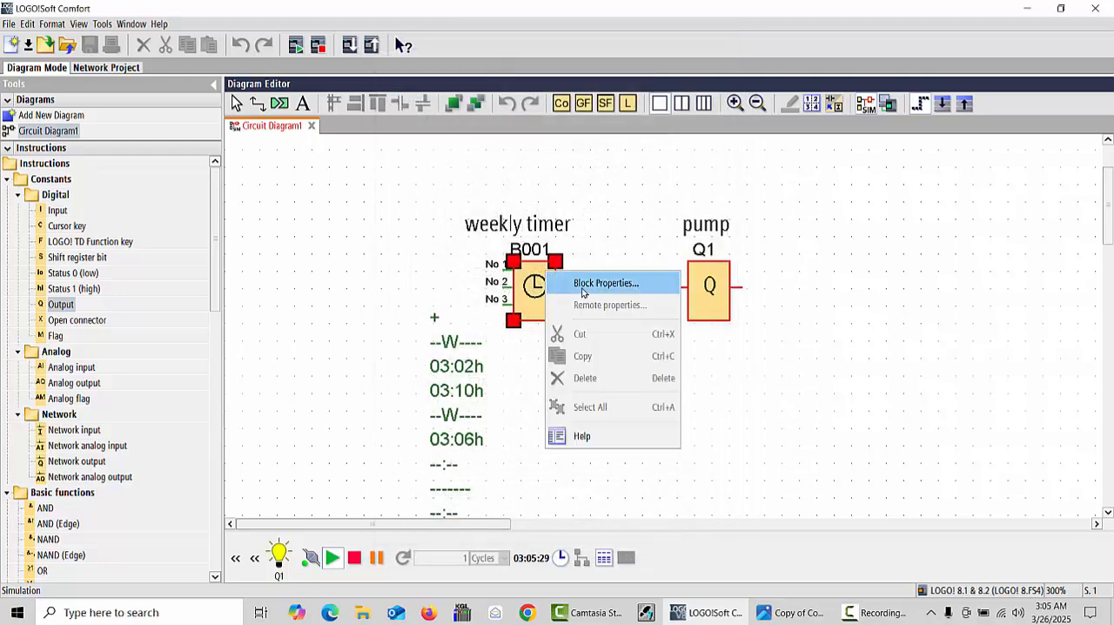
{"action": "left_click", "coordinate": [596, 289]}
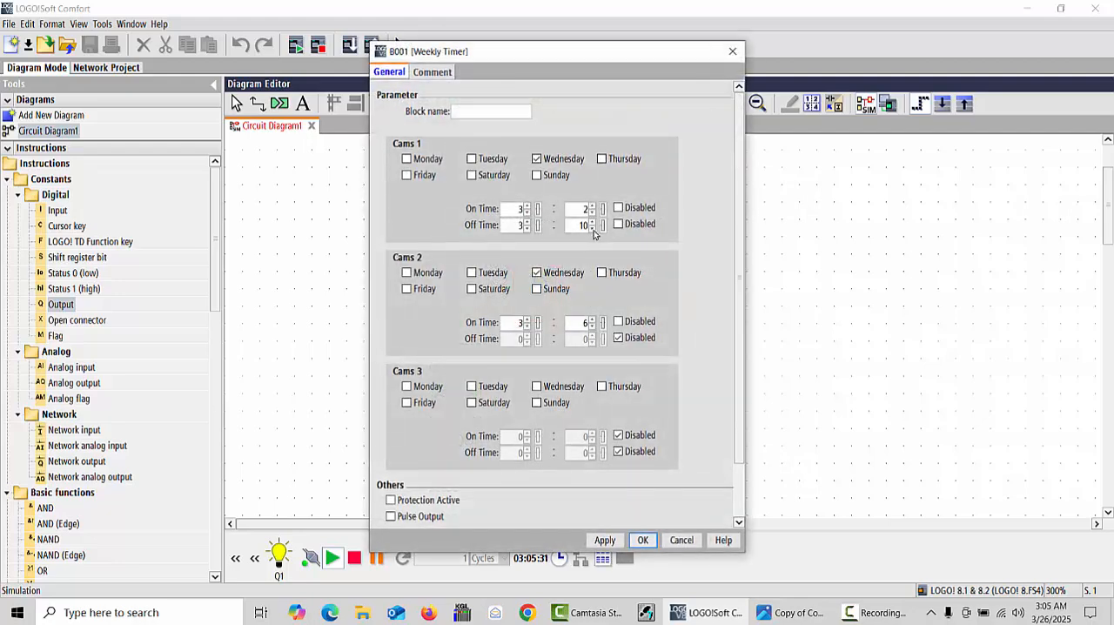
{"action": "left_click", "coordinate": [592, 228]}
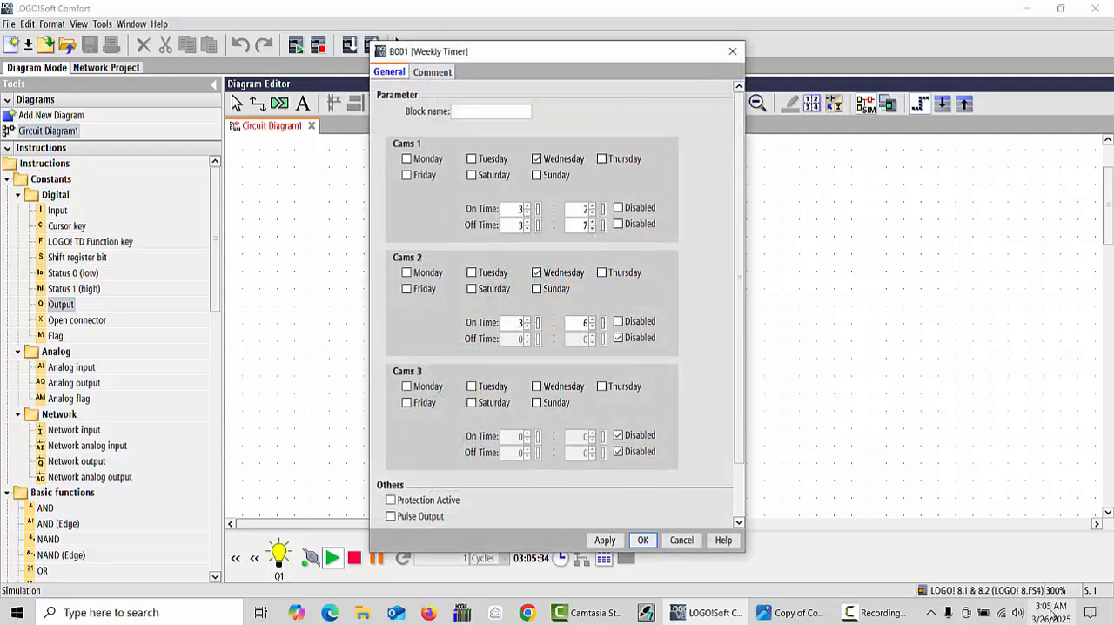
{"action": "left_click", "coordinate": [592, 228]}
{"action": "left_click", "coordinate": [592, 228]}
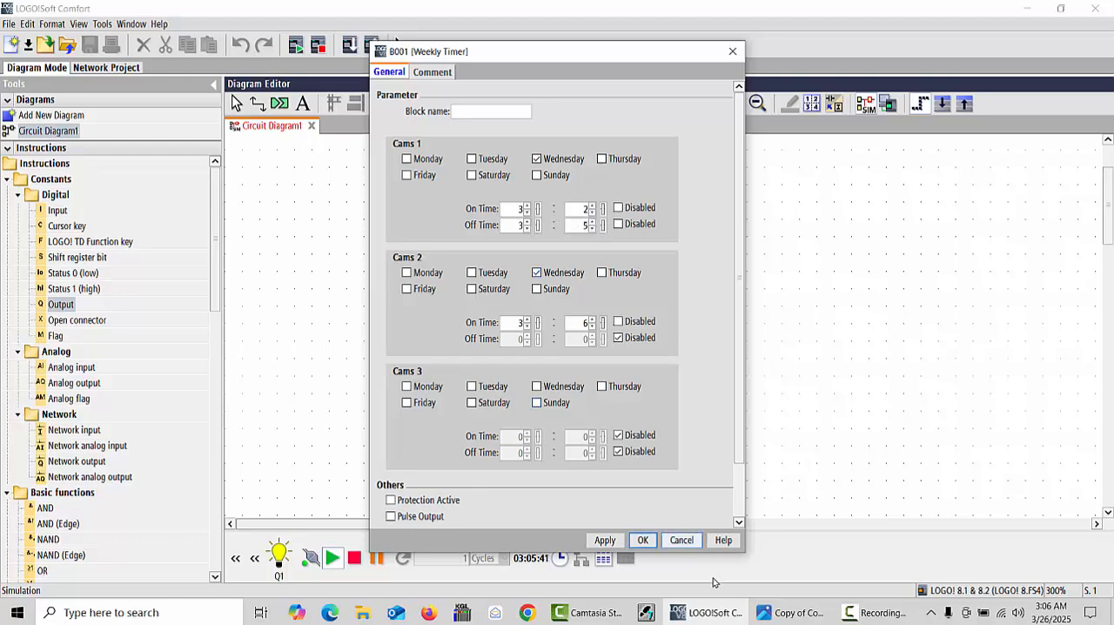
{"action": "left_click", "coordinate": [643, 539]}
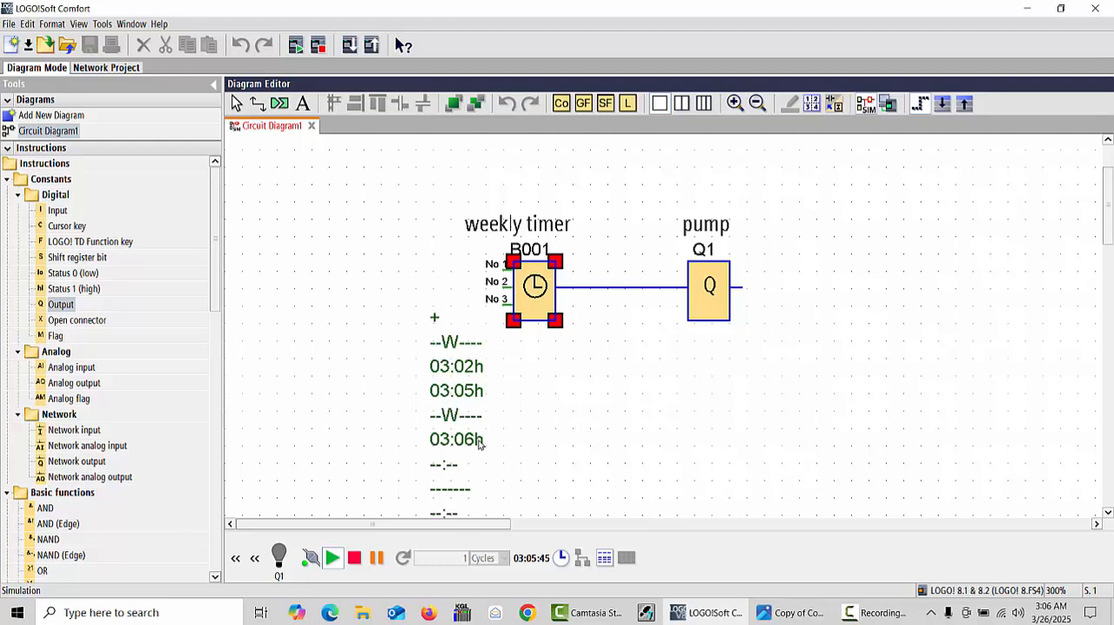
- Disable both Cams 1 times in the weekly timer and set the Cams 2 on time to 3:07
{"action": "right_click", "coordinate": [537, 294]}
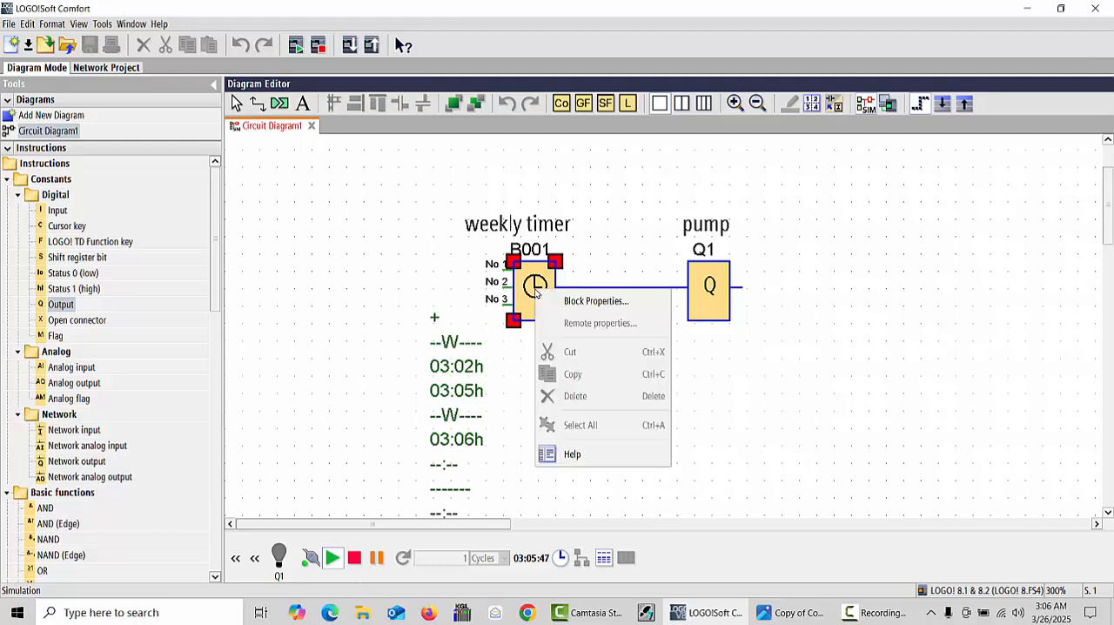
{"action": "left_click", "coordinate": [601, 301]}
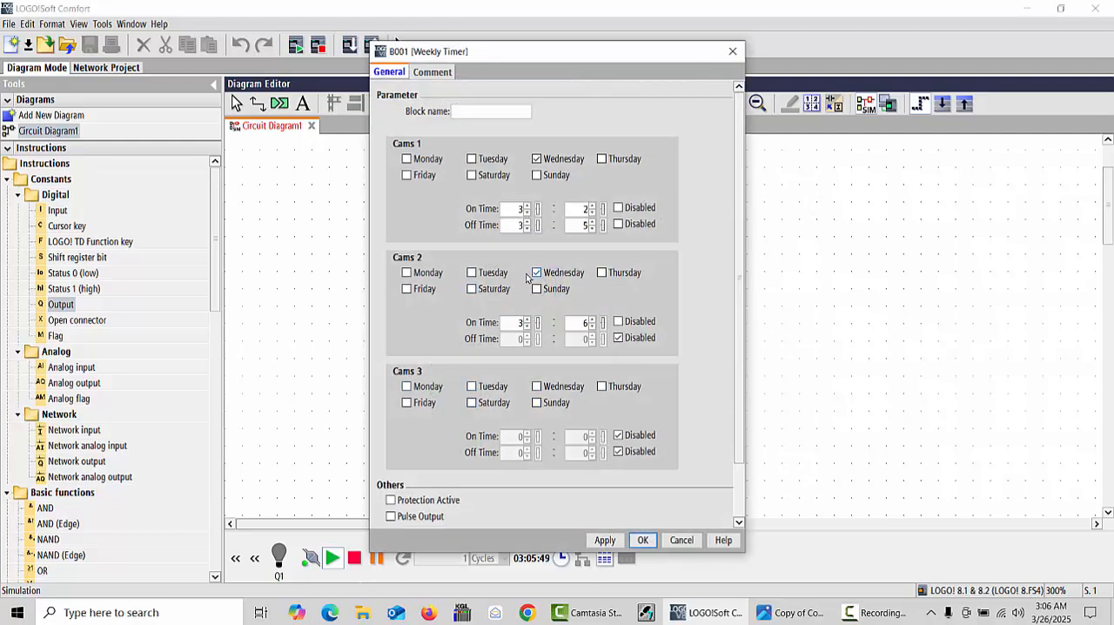
{"action": "left_click", "coordinate": [618, 208]}
{"action": "left_click", "coordinate": [618, 224]}
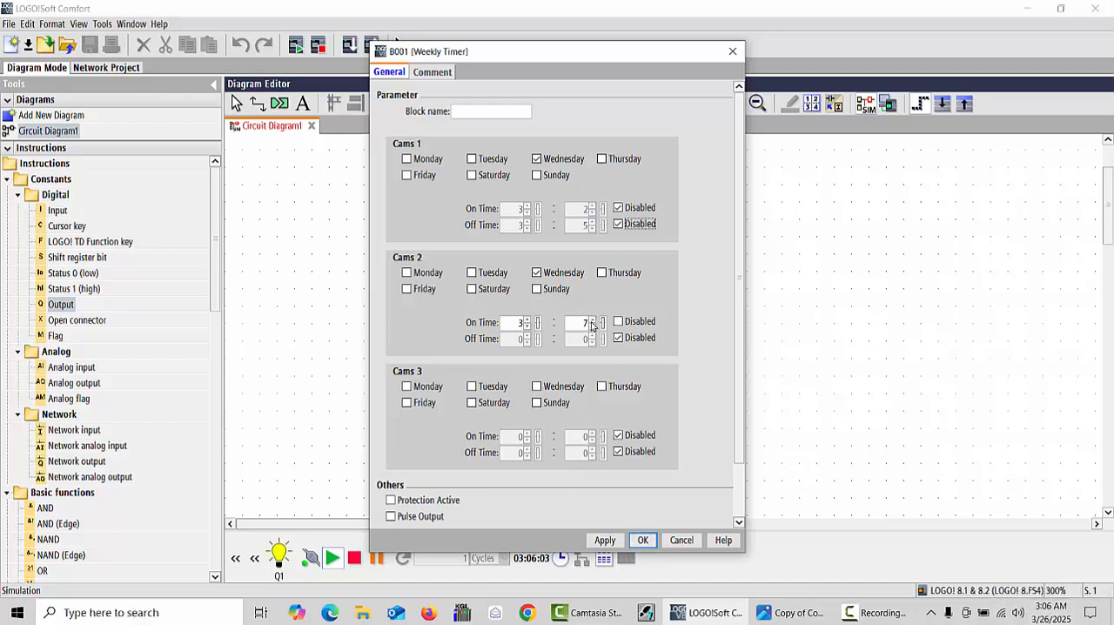
{"action": "left_click", "coordinate": [592, 322]}
{"action": "left_click", "coordinate": [643, 540]}
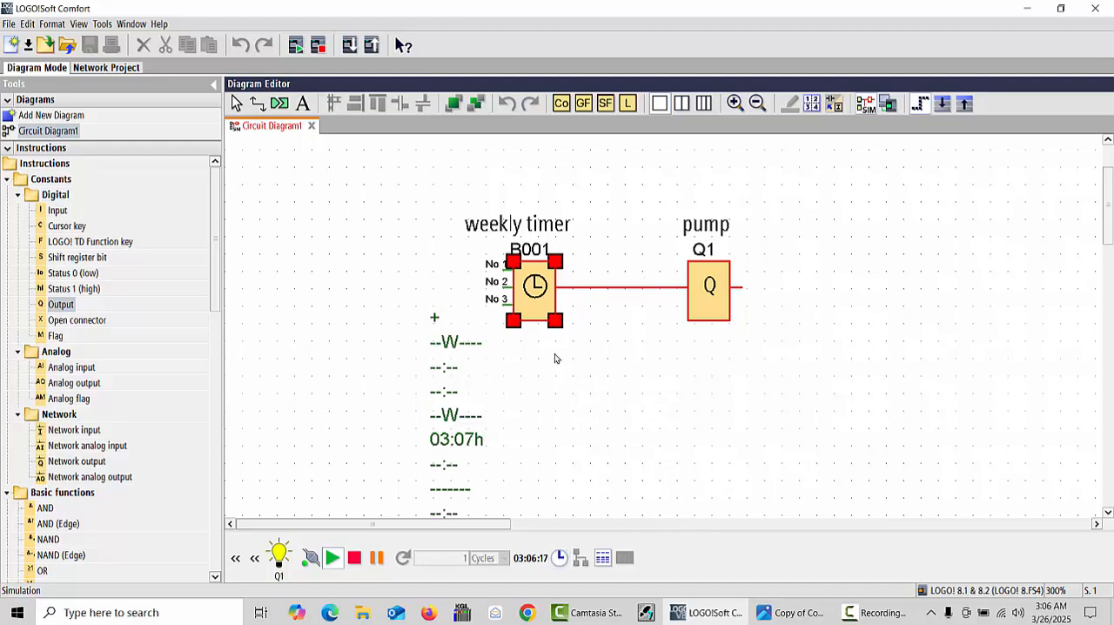
- Enable the Cams 2 off time in the weekly timer, set it to 3:07 and confirm the settings
{"action": "right_click", "coordinate": [528, 288]}
{"action": "left_click", "coordinate": [560, 301]}
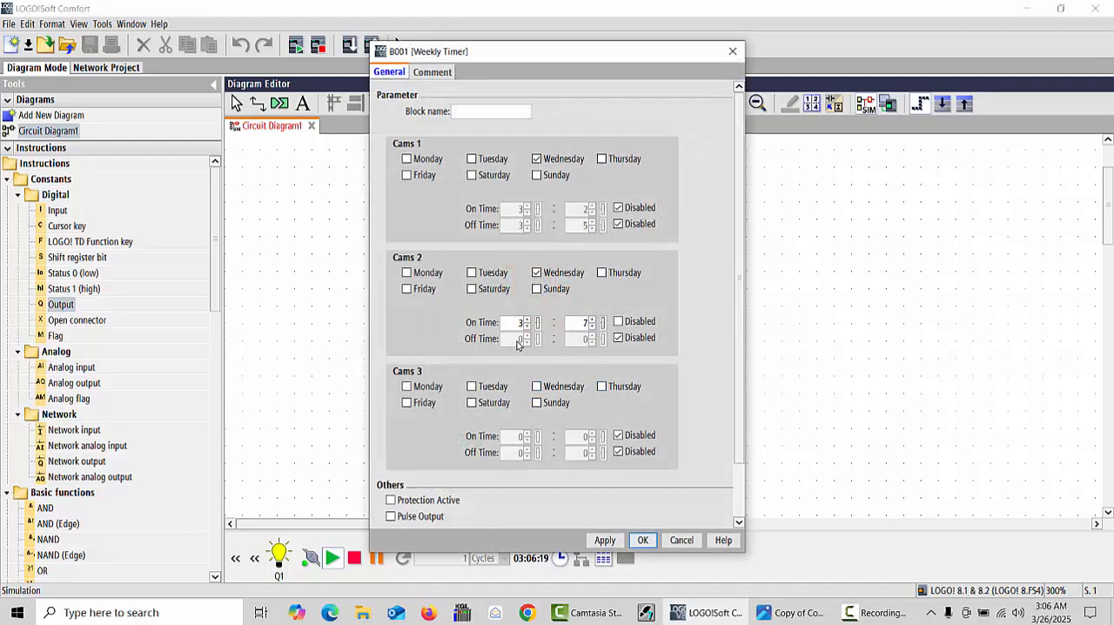
{"action": "left_click", "coordinate": [619, 338]}
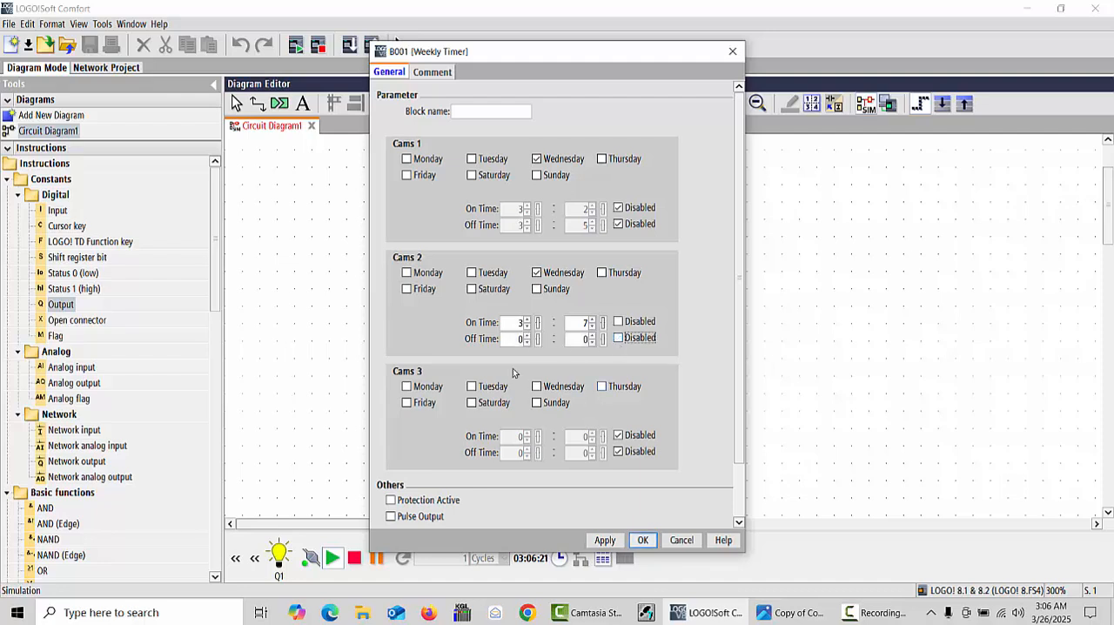
{"action": "left_click", "coordinate": [525, 337]}
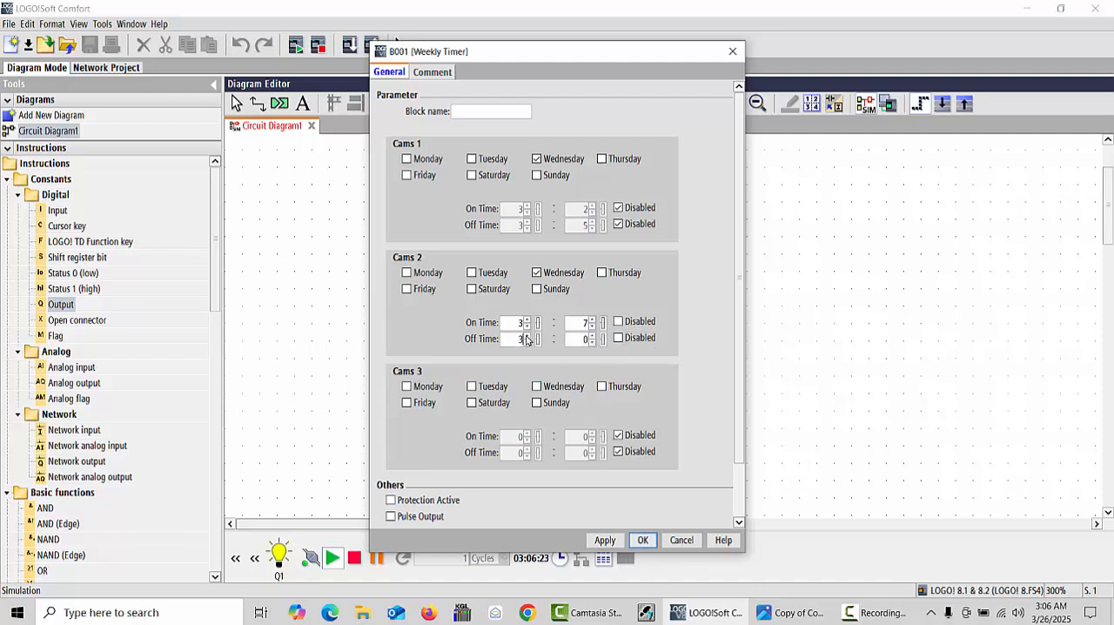
{"action": "left_click", "coordinate": [591, 336]}
{"action": "left_click", "coordinate": [591, 336]}
{"action": "left_click", "coordinate": [592, 336]}
{"action": "left_click", "coordinate": [591, 341]}
{"action": "left_click", "coordinate": [644, 540]}
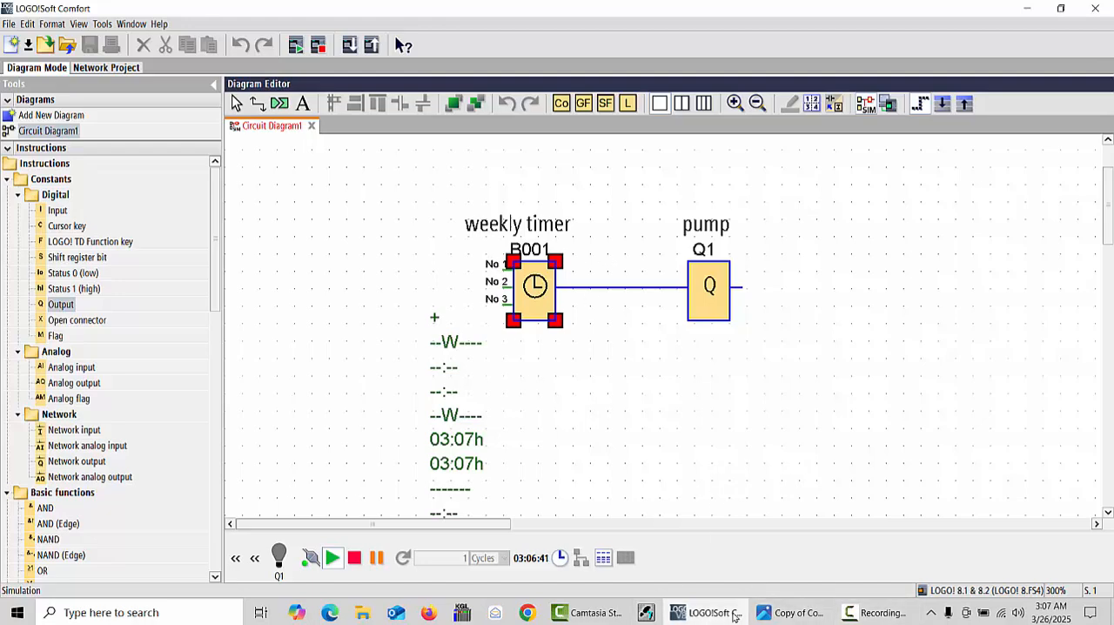
- Set the Cams 2 off time to 3:08 in the weekly timer and confirm the settings
{"action": "right_click", "coordinate": [541, 276]}
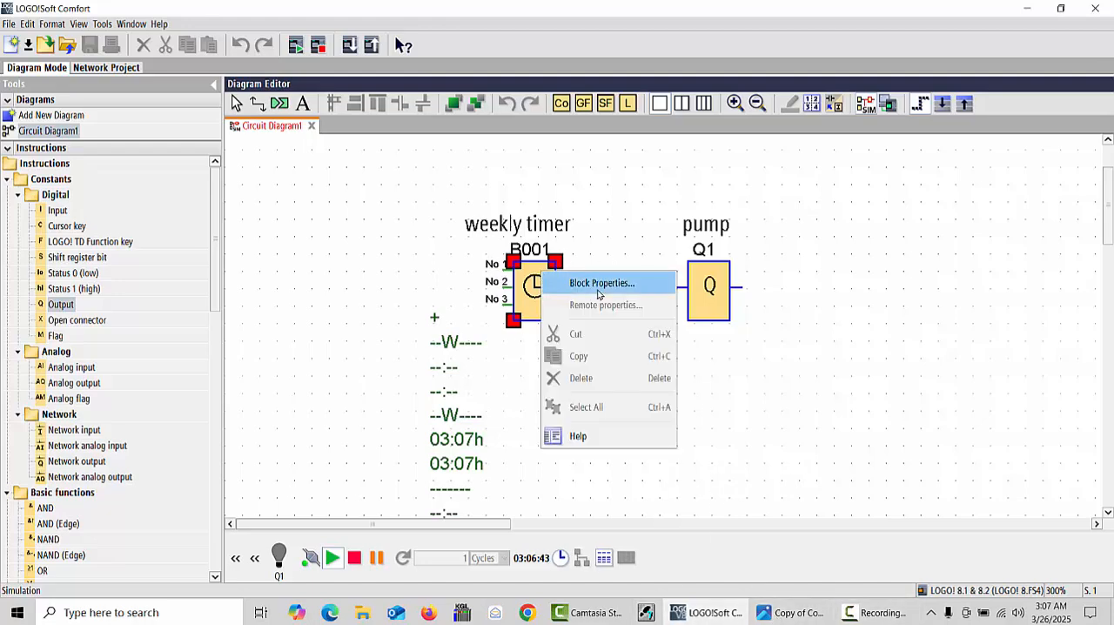
{"action": "left_click", "coordinate": [603, 284]}
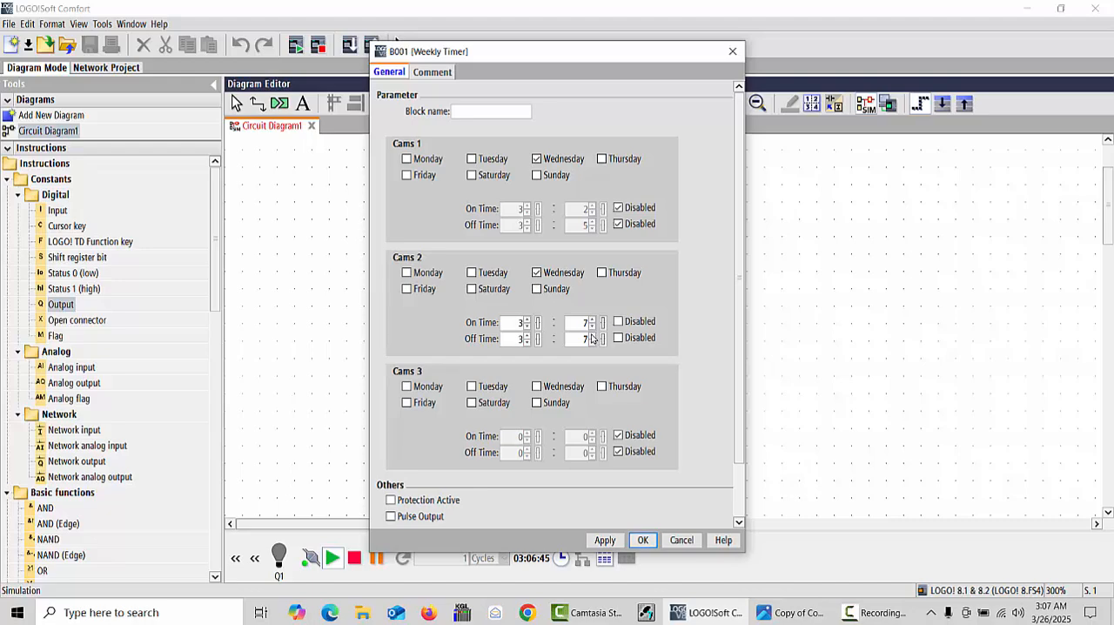
{"action": "left_click", "coordinate": [591, 336]}
{"action": "left_click", "coordinate": [642, 540]}
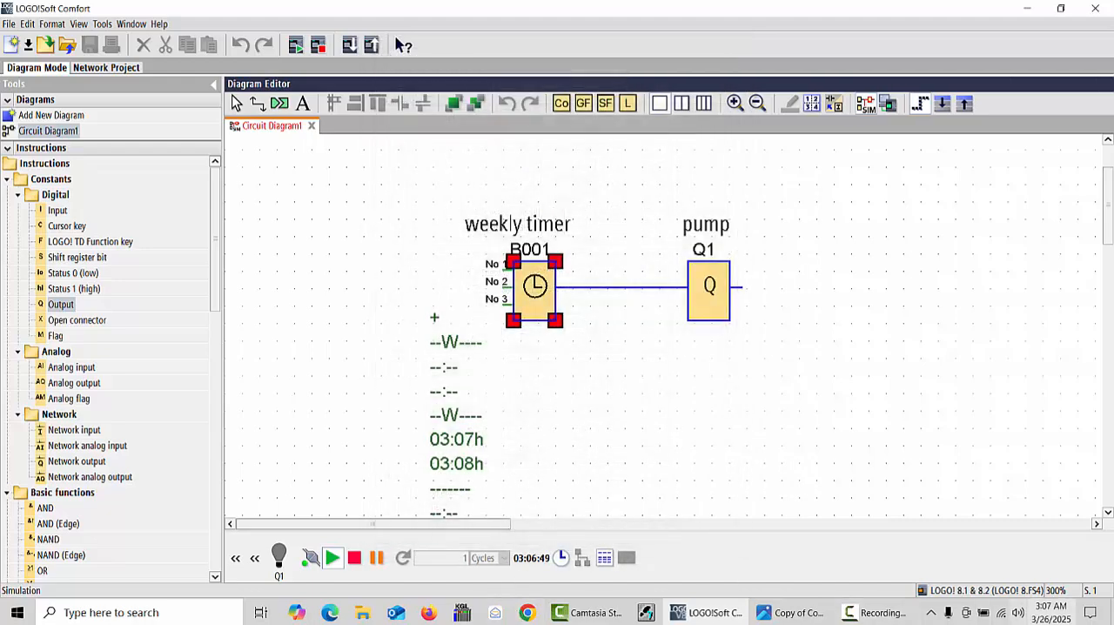
- Set the simulation clock's time to 03:07:50, confirm it, and compare it with the computer's clock
{"action": "left_click", "coordinate": [1052, 620]}
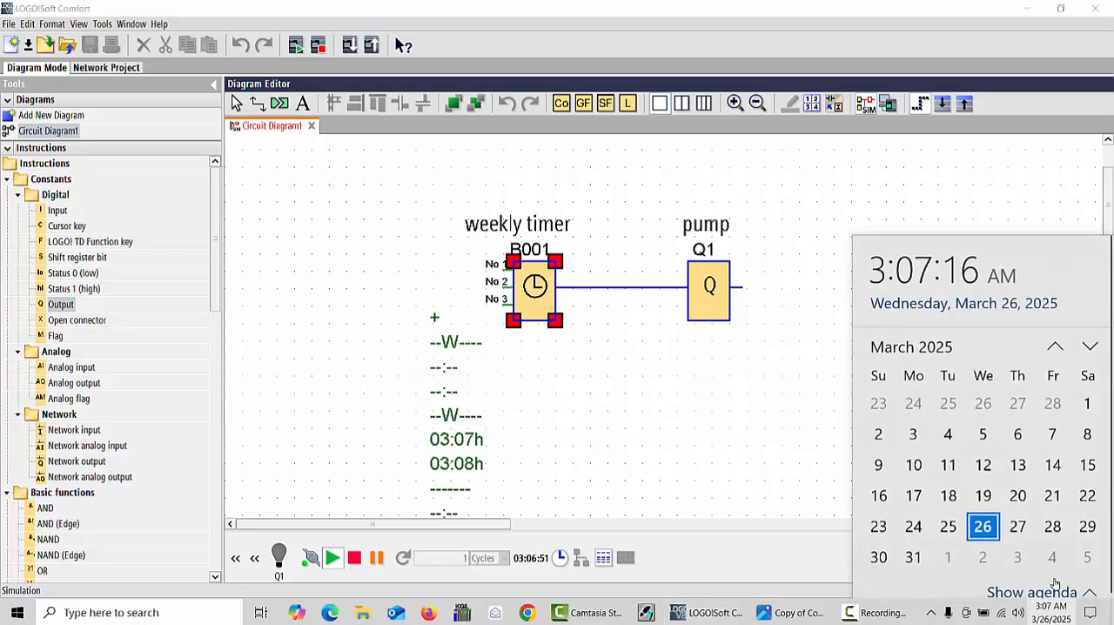
{"action": "left_click", "coordinate": [534, 558]}
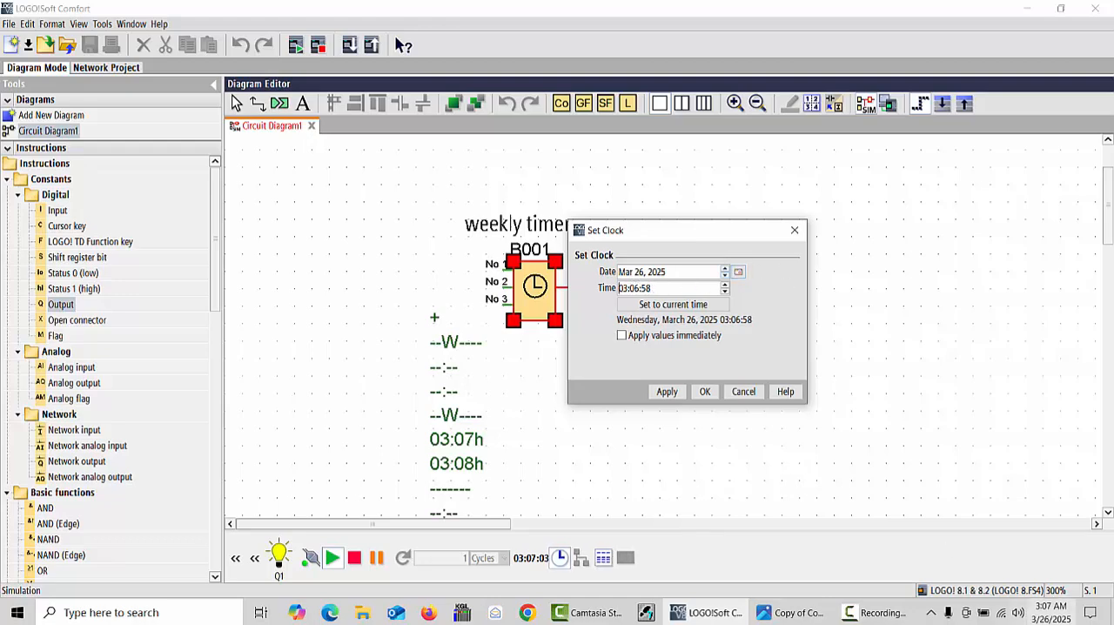
{"action": "left_click", "coordinate": [1047, 619]}
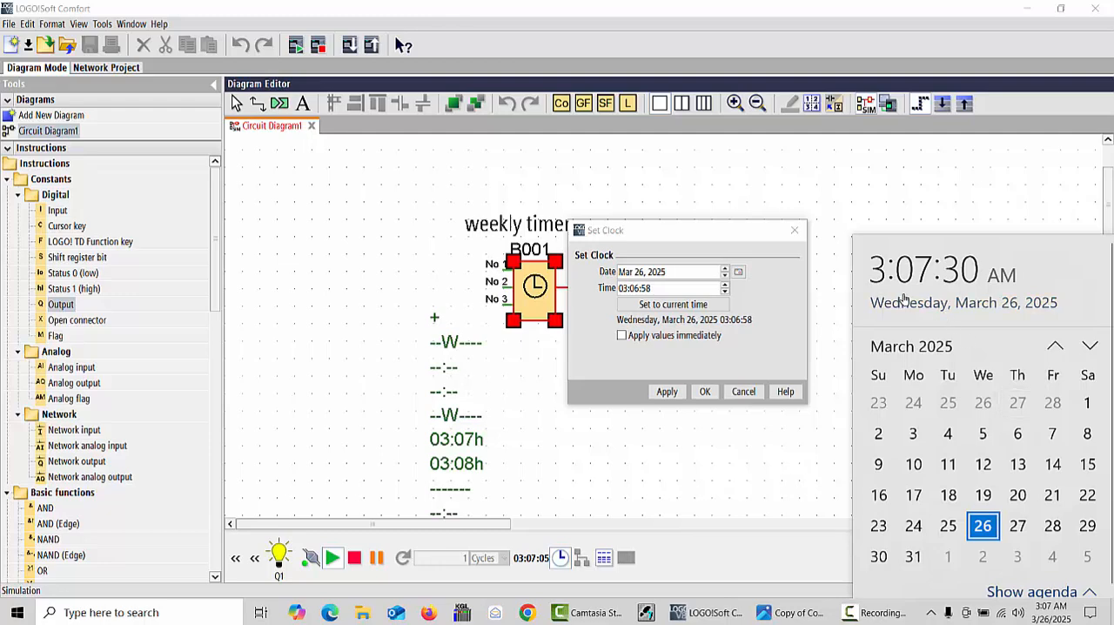
{"action": "double_click", "coordinate": [650, 288]}
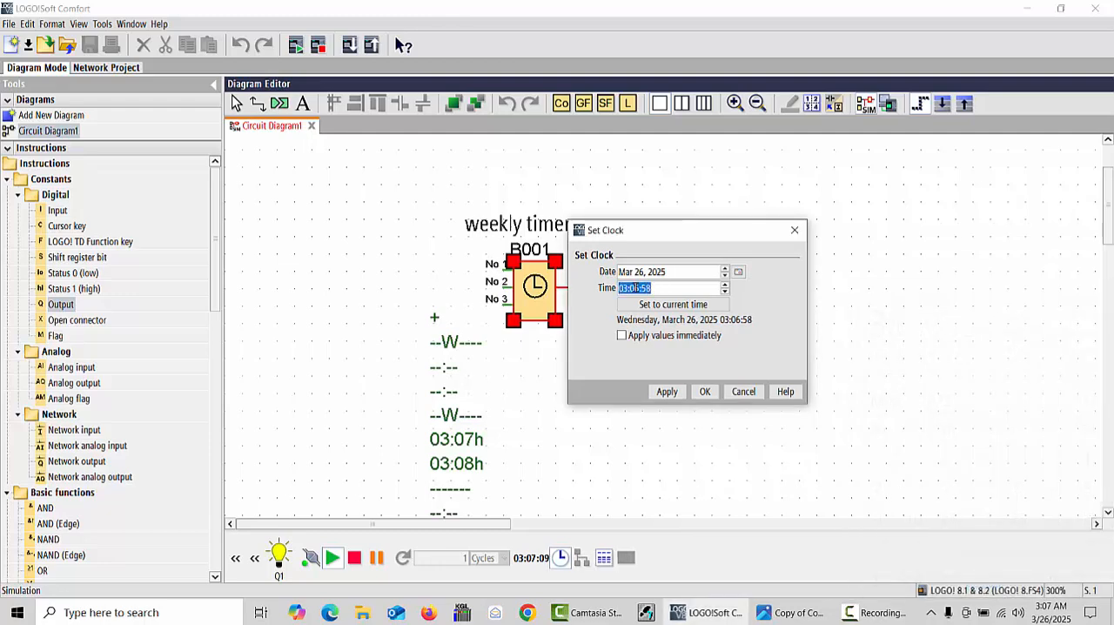
{"action": "left_click", "coordinate": [636, 288]}
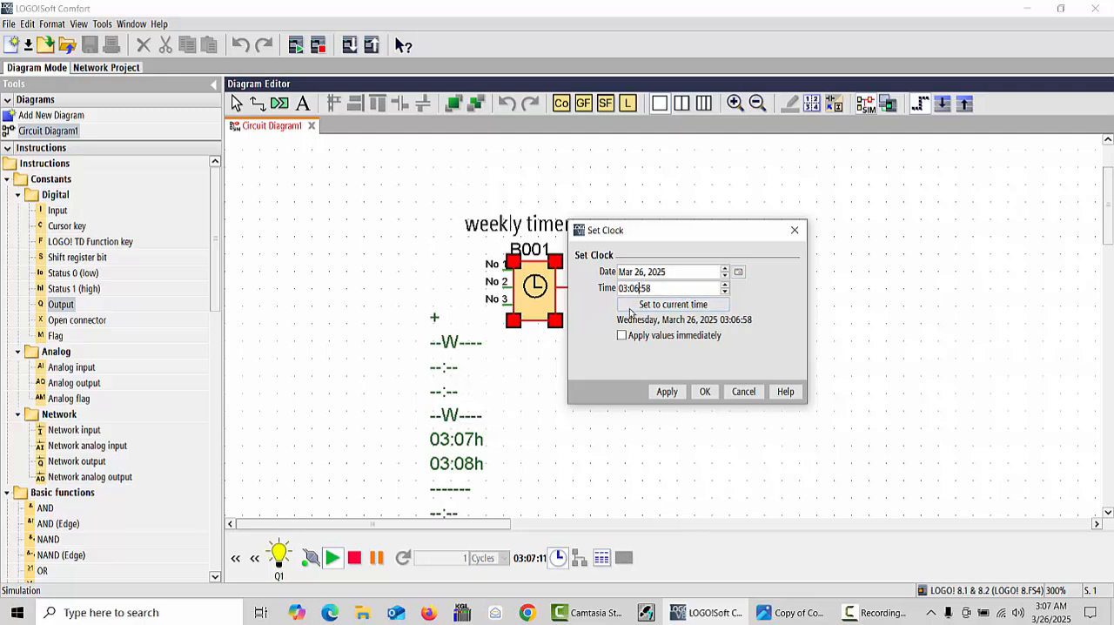
{"action": "type", "text": "7"}
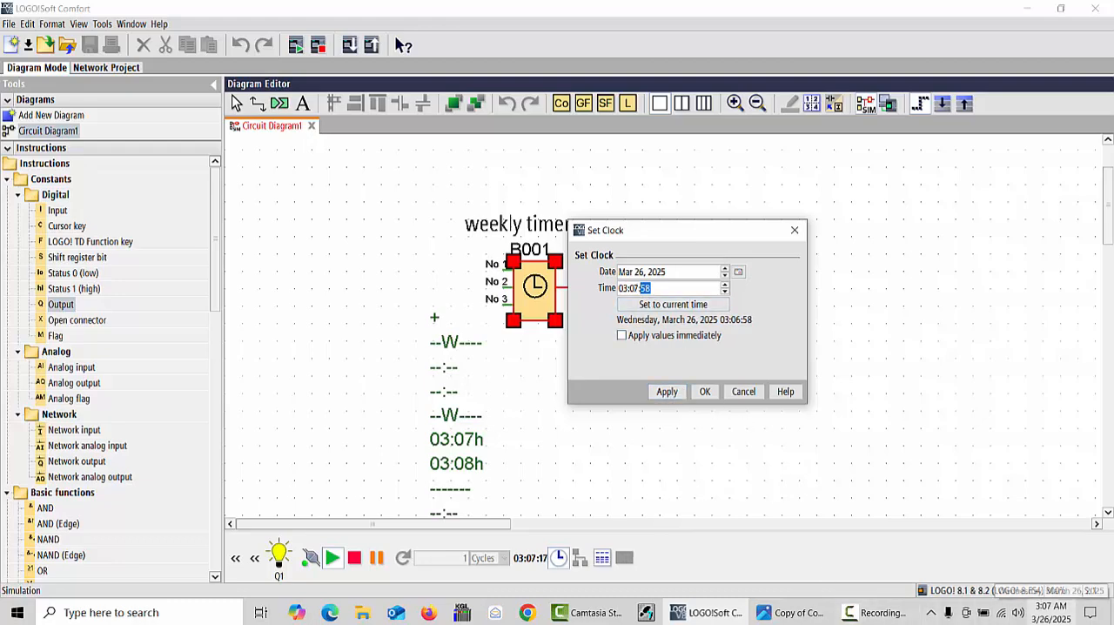
{"action": "left_click", "coordinate": [1051, 612]}
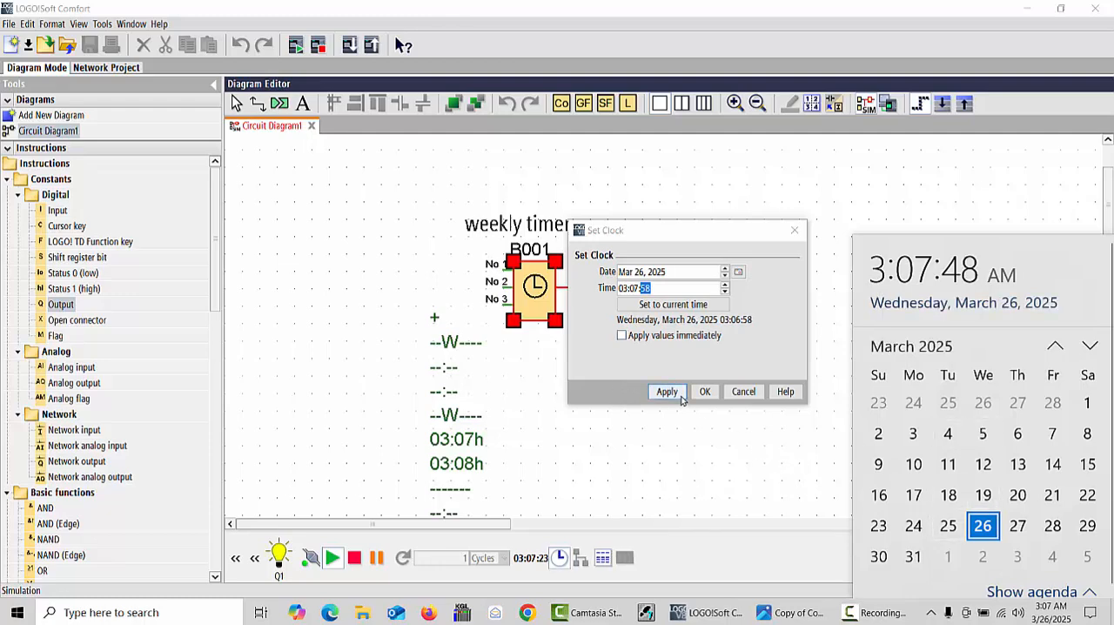
{"action": "left_click", "coordinate": [644, 288]}
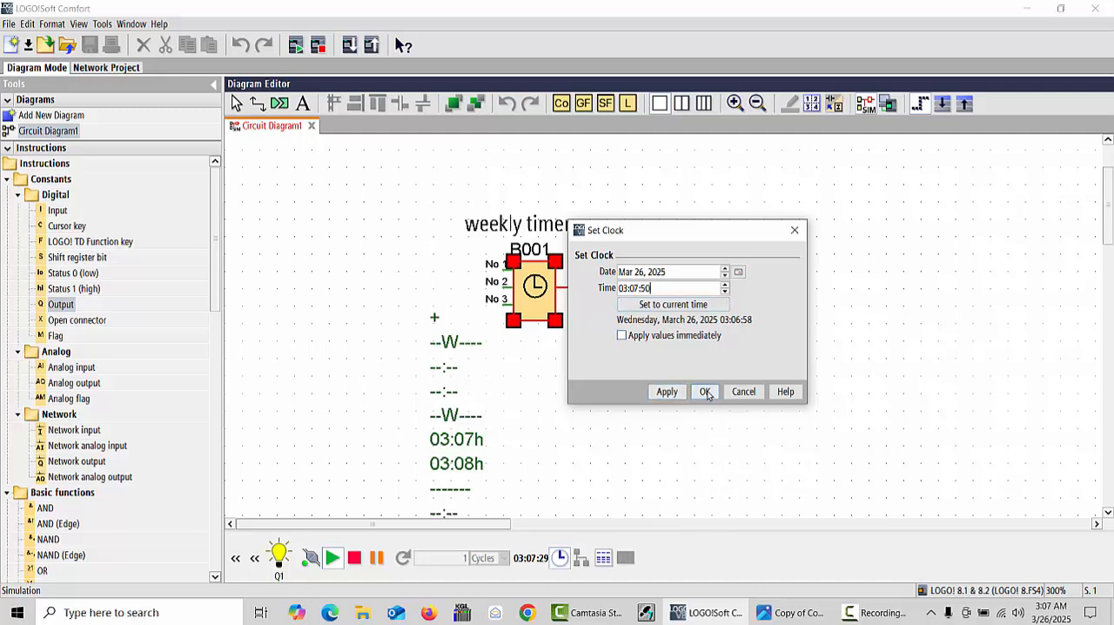
{"action": "left_click", "coordinate": [707, 391]}
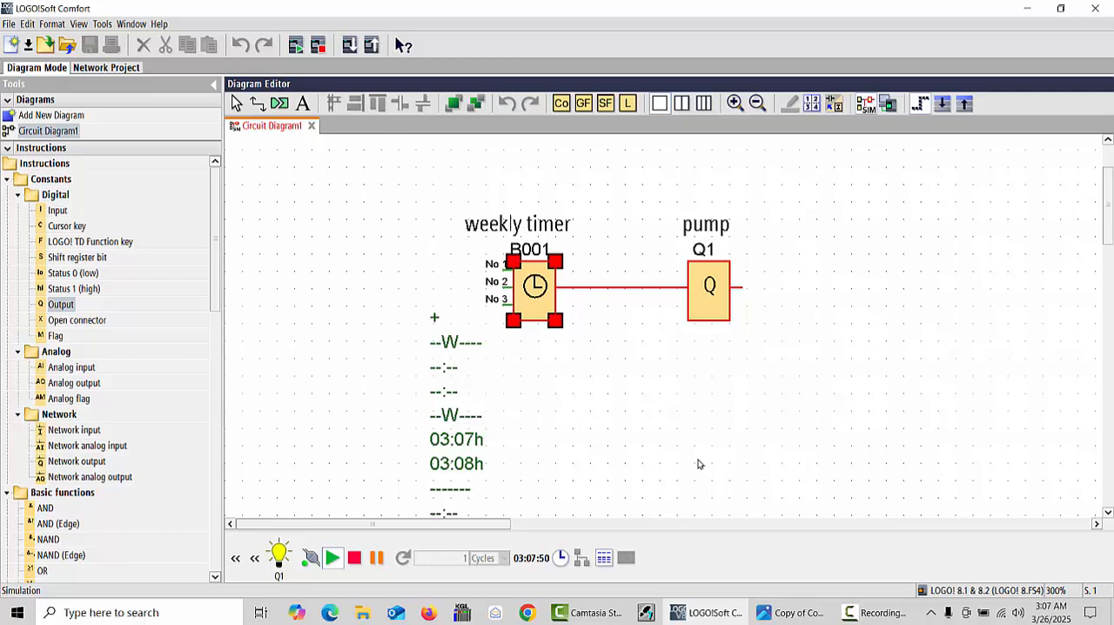
{"action": "left_click", "coordinate": [1053, 619]}
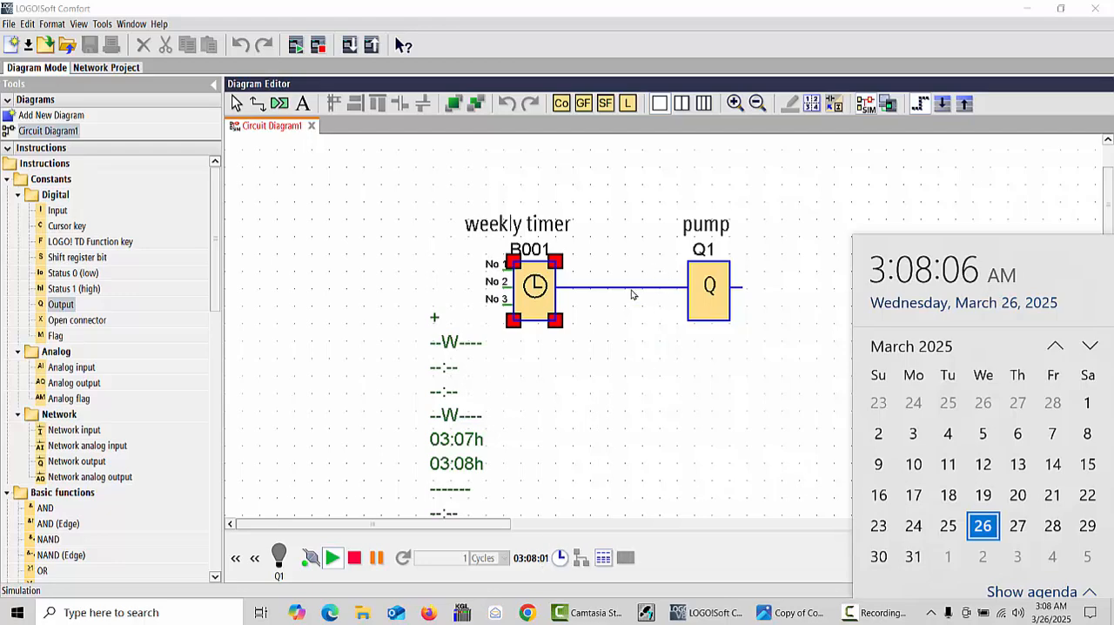
{"action": "left_click", "coordinate": [720, 358]}
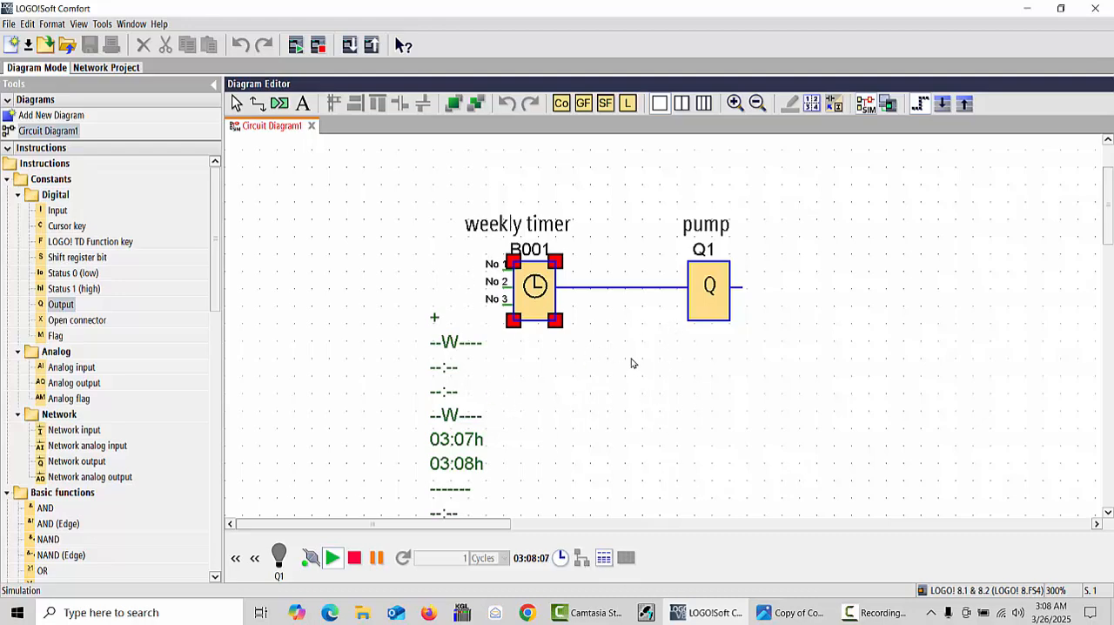
- Select Tuesday for Cams 3 in the weekly timer and enable its on and off times
{"action": "right_click", "coordinate": [548, 300]}
{"action": "left_click", "coordinate": [608, 315]}
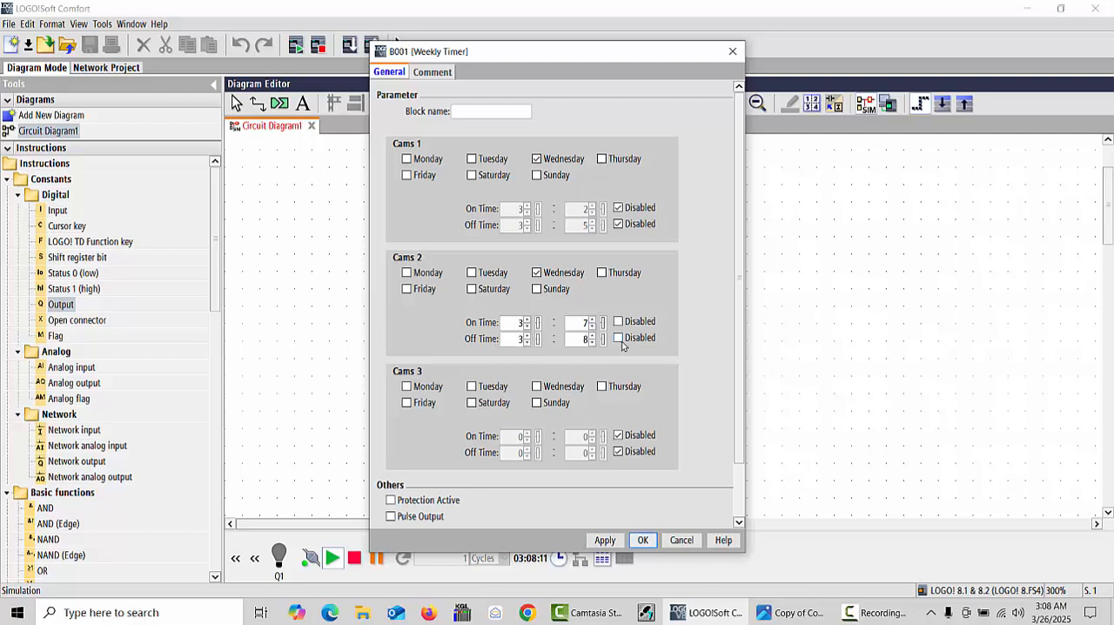
{"action": "left_click", "coordinate": [622, 343]}
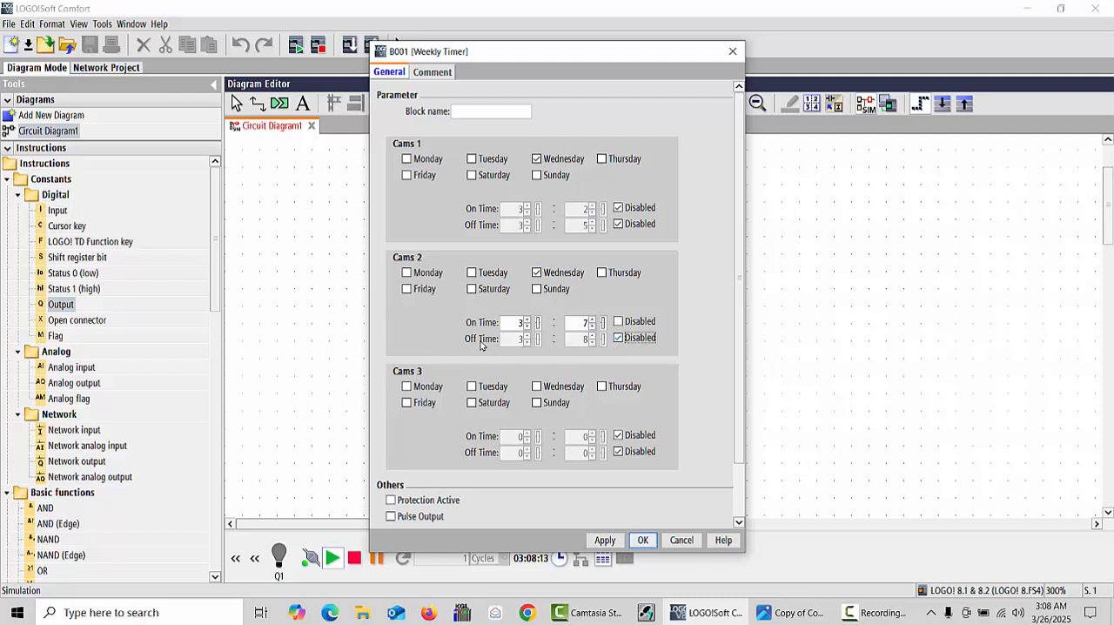
{"action": "left_click", "coordinate": [618, 339]}
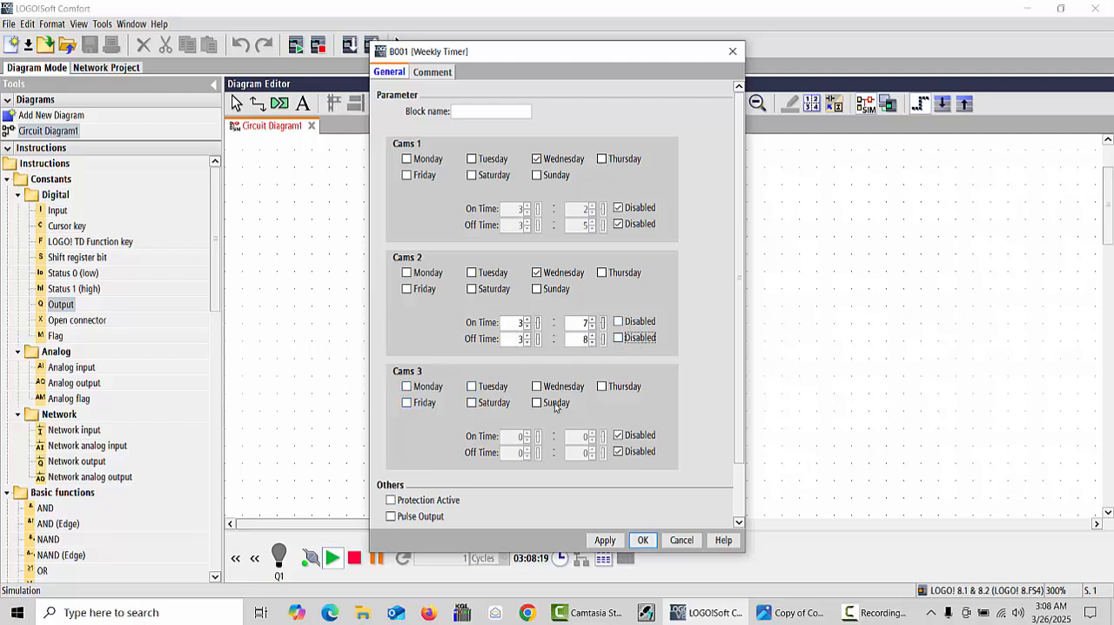
{"action": "left_click", "coordinate": [471, 386]}
{"action": "left_click", "coordinate": [619, 437]}
{"action": "left_click", "coordinate": [618, 452]}
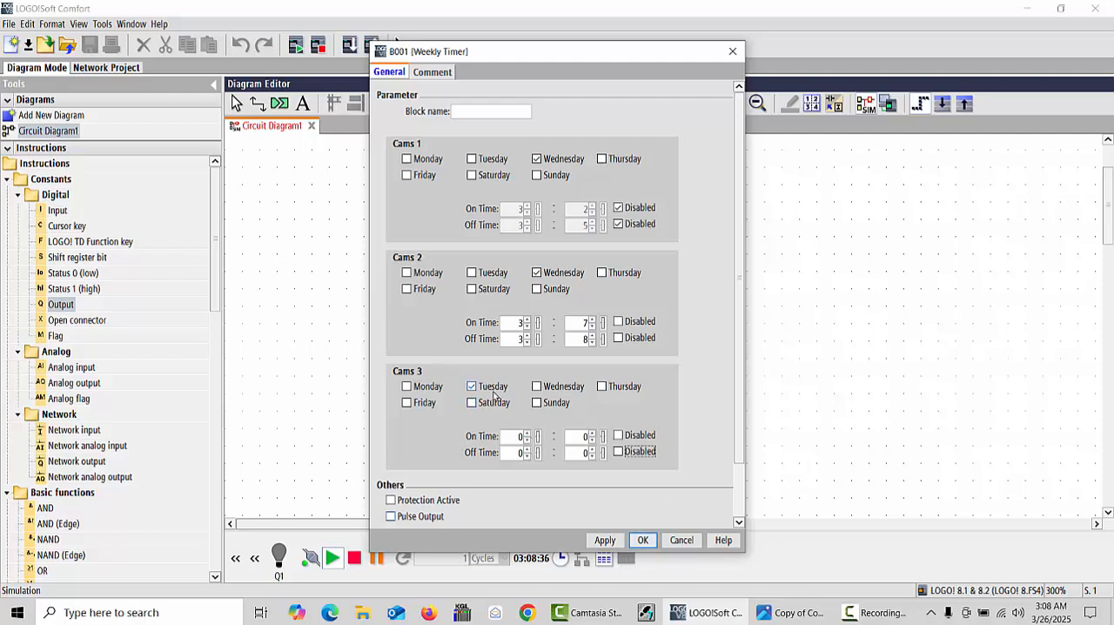
- Set the Cams 3 on time to 1:05 and off time to 1:06 and confirm the settings
{"action": "left_click", "coordinate": [526, 432]}
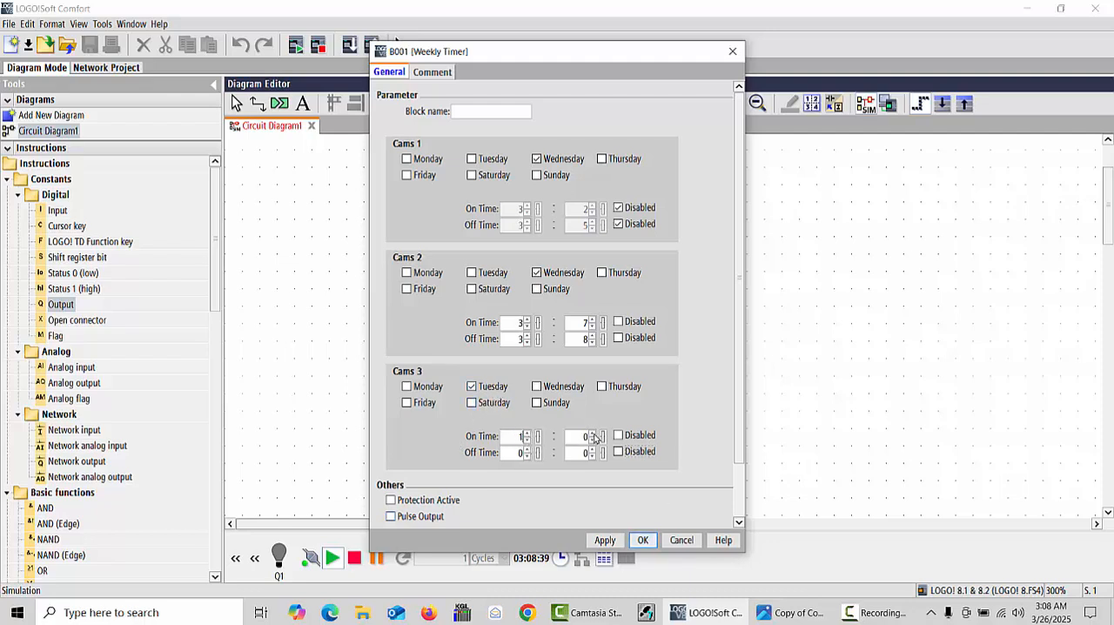
{"action": "left_click", "coordinate": [594, 434]}
{"action": "left_click", "coordinate": [594, 434]}
{"action": "left_click", "coordinate": [594, 432]}
{"action": "left_click", "coordinate": [592, 449]}
{"action": "left_click", "coordinate": [593, 450]}
{"action": "left_click", "coordinate": [592, 449]}
{"action": "left_click", "coordinate": [641, 540]}
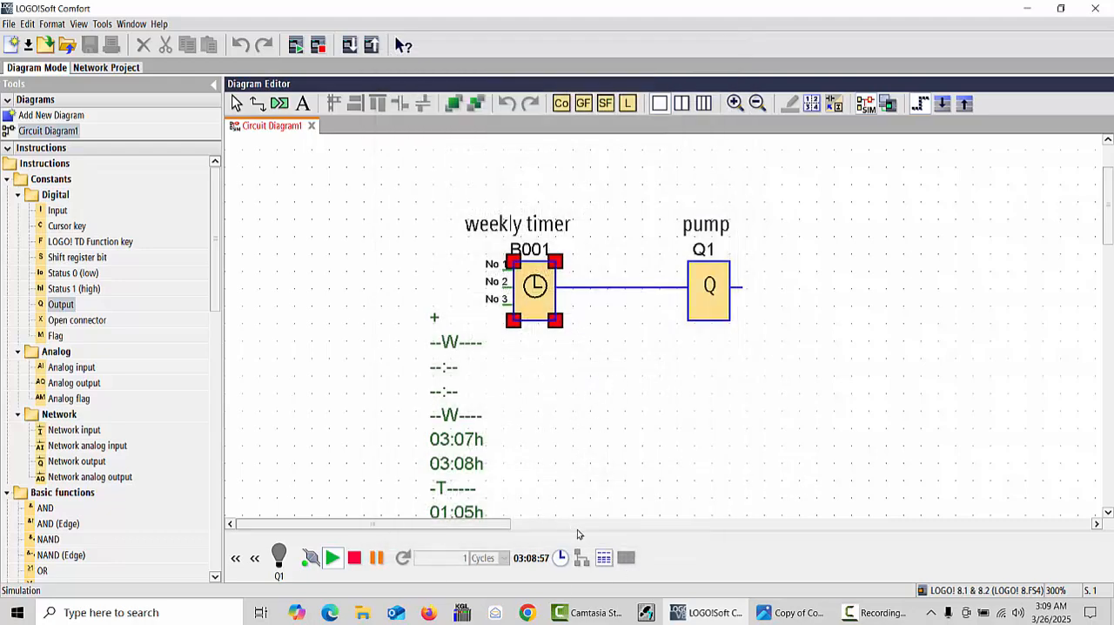
- Open the simulation clock settings and the weekly timer's block properties and place the two dialogs side by side
{"action": "left_click", "coordinate": [562, 558]}
{"action": "left_click", "coordinate": [562, 558]}
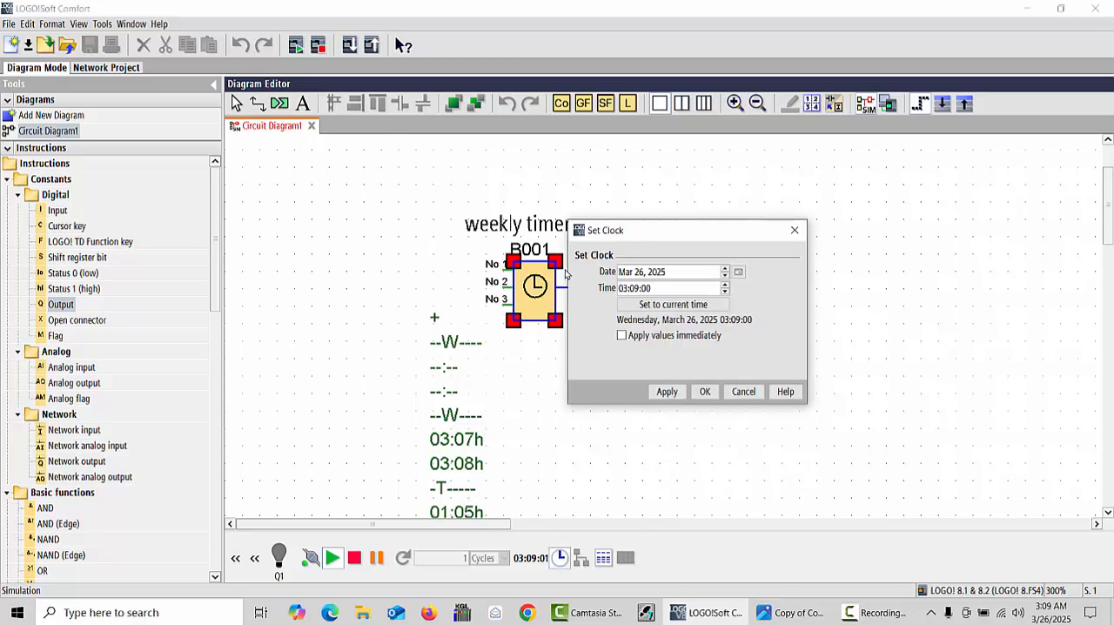
{"action": "left_click_drag", "start_coordinate": [639, 231], "coordinate": [757, 235]}
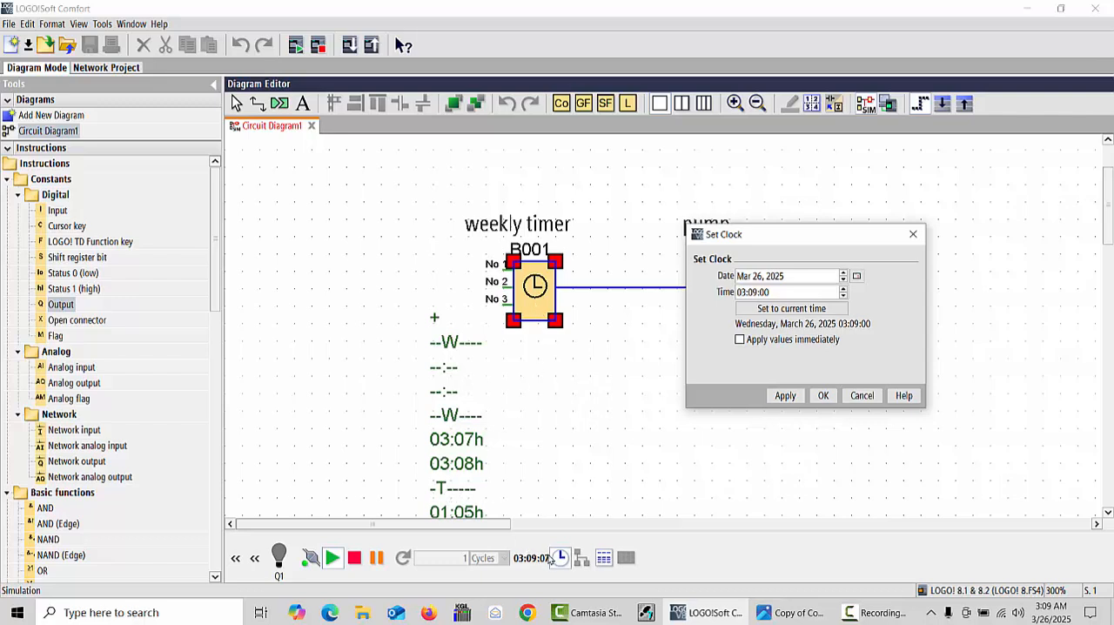
{"action": "right_click", "coordinate": [507, 306]}
{"action": "right_click", "coordinate": [540, 281]}
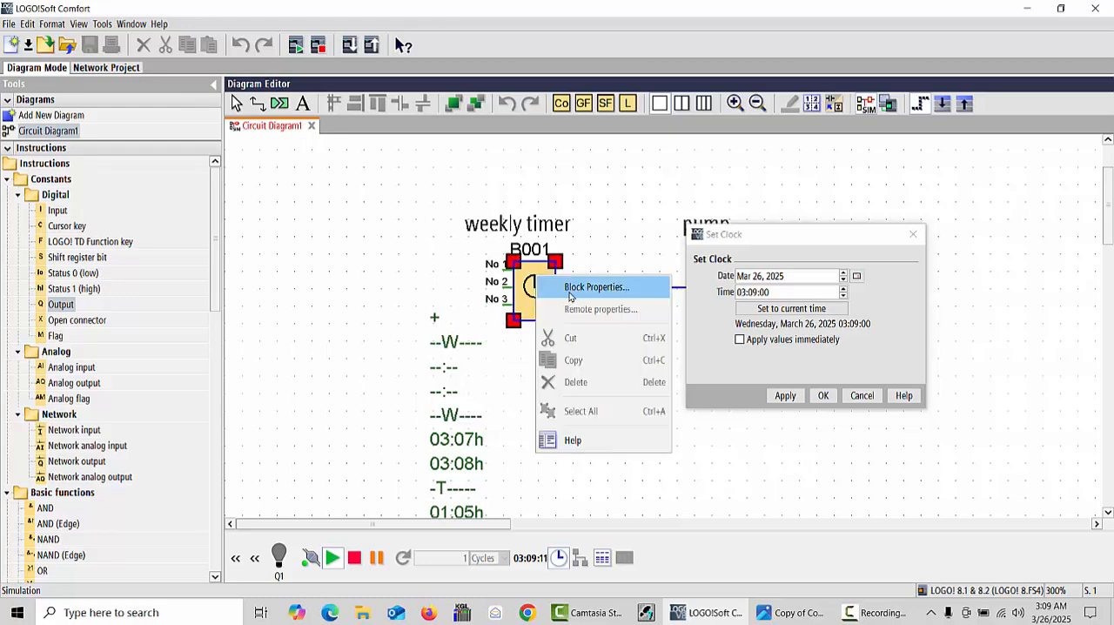
{"action": "left_click", "coordinate": [572, 296]}
{"action": "left_click_drag", "start_coordinate": [577, 50], "coordinate": [447, 60]}
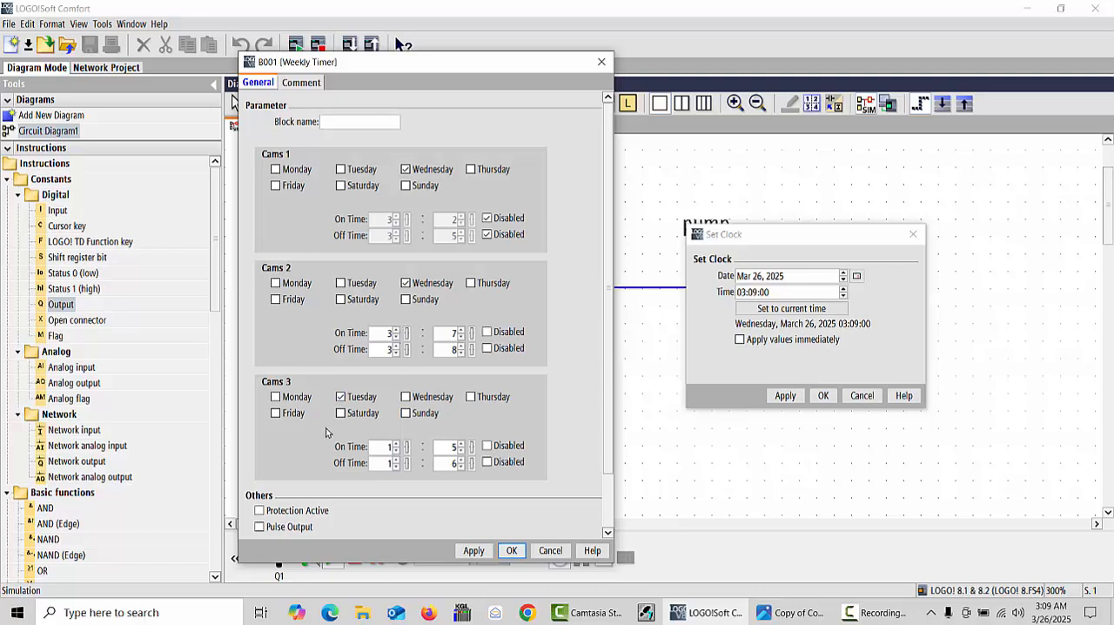
- Clear Wednesday for Cams 2 in the weekly timer and disable both of its times
{"action": "left_click", "coordinate": [406, 284]}
{"action": "left_click", "coordinate": [486, 332]}
{"action": "left_click", "coordinate": [486, 348]}
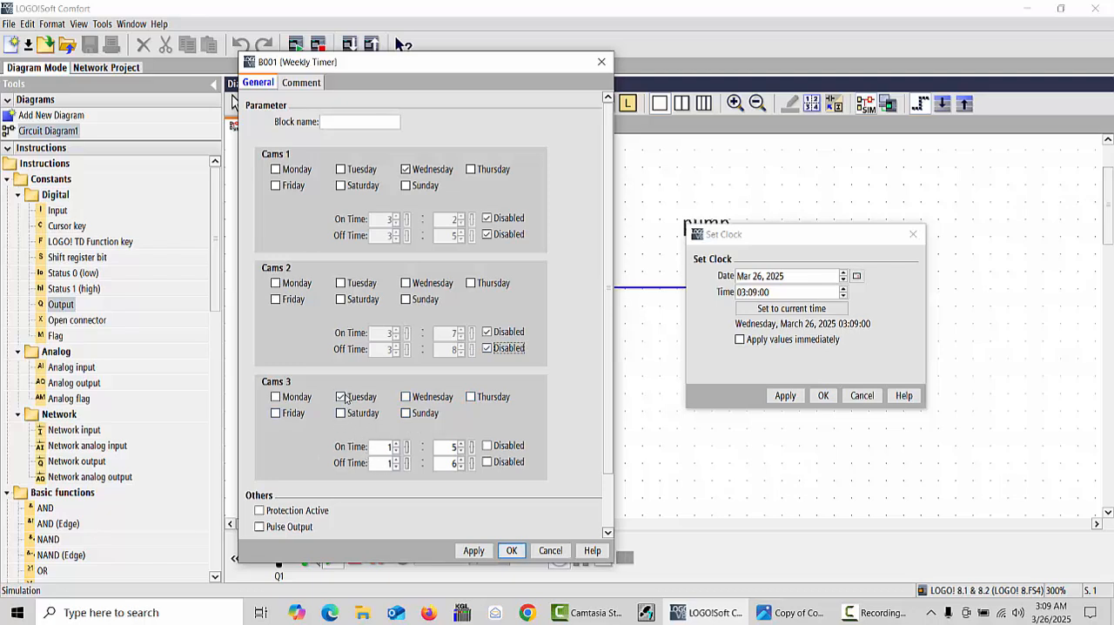
{"action": "left_click", "coordinate": [341, 397]}
- Set the simulation clock's time to 05:09:00 and its date to Aug 26, 2025, without applying them
{"action": "left_click", "coordinate": [858, 277]}
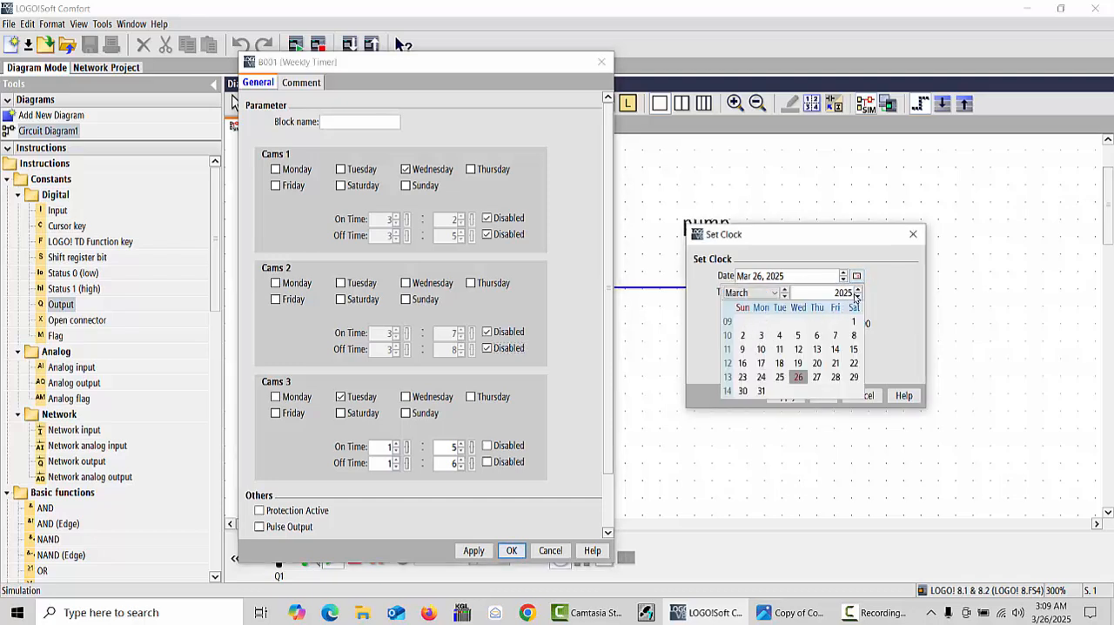
{"action": "left_click", "coordinate": [857, 276]}
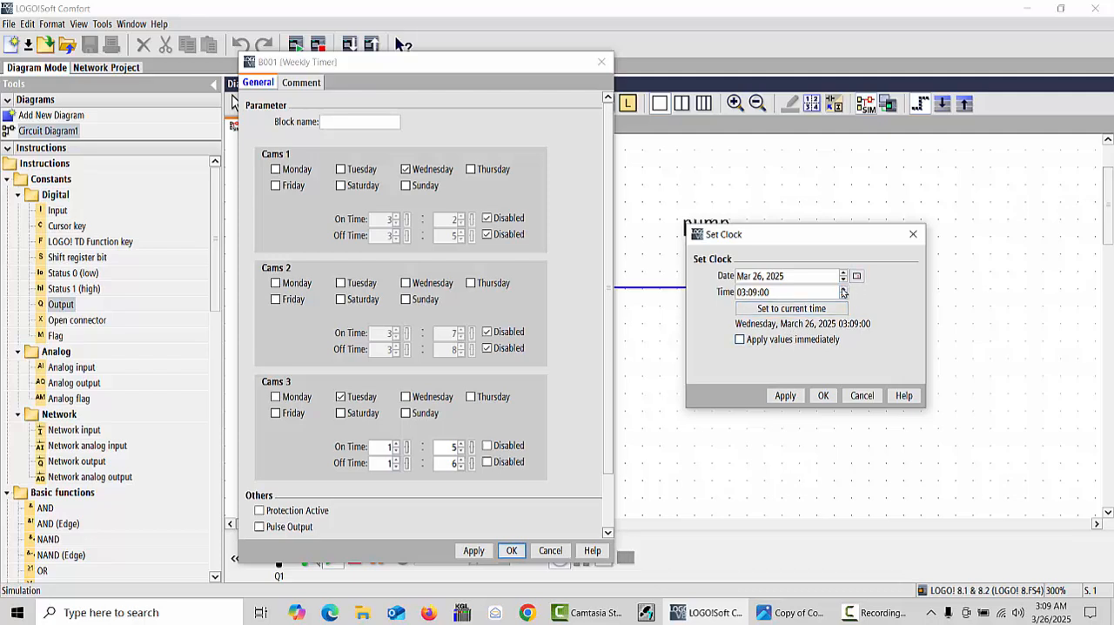
{"action": "left_click", "coordinate": [843, 289]}
{"action": "left_click", "coordinate": [844, 273]}
{"action": "left_click", "coordinate": [844, 273]}
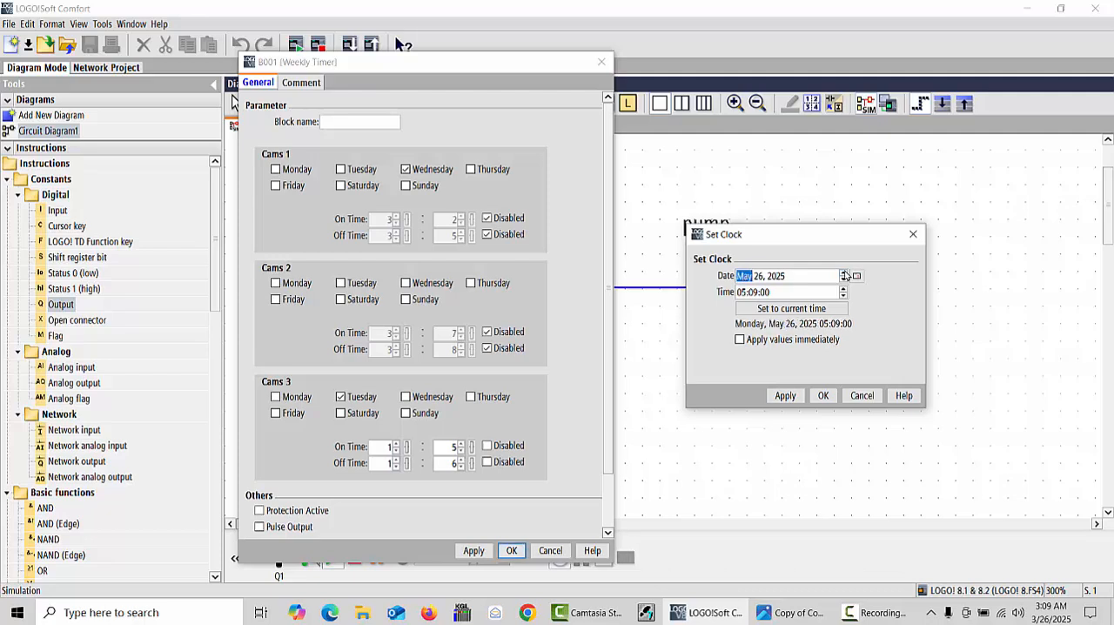
{"action": "left_click", "coordinate": [844, 273]}
{"action": "left_click", "coordinate": [844, 272]}
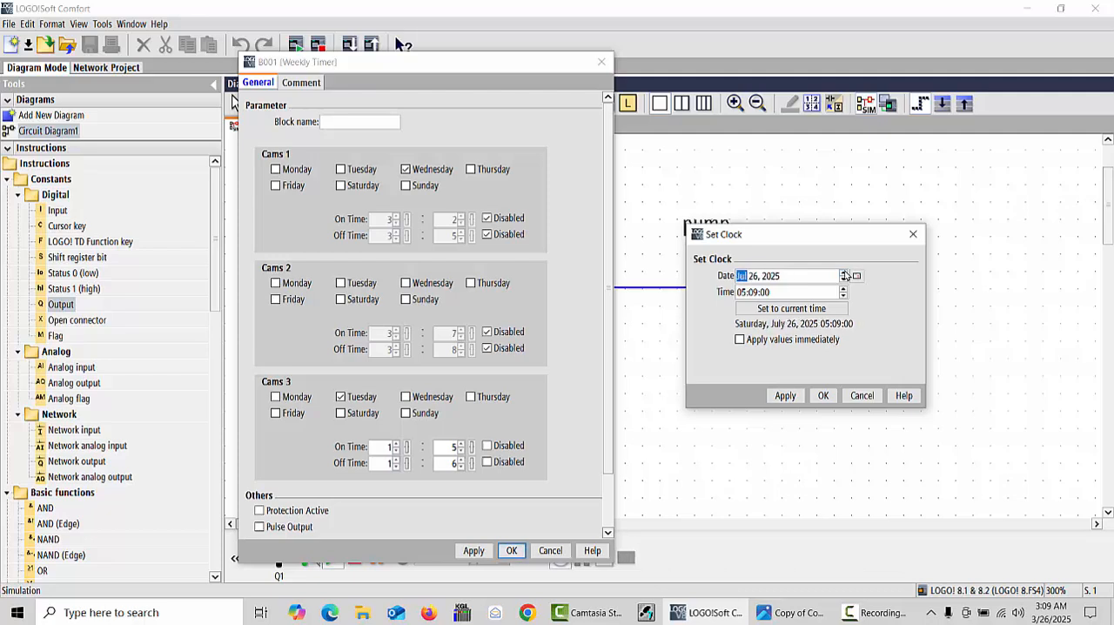
{"action": "left_click", "coordinate": [844, 273]}
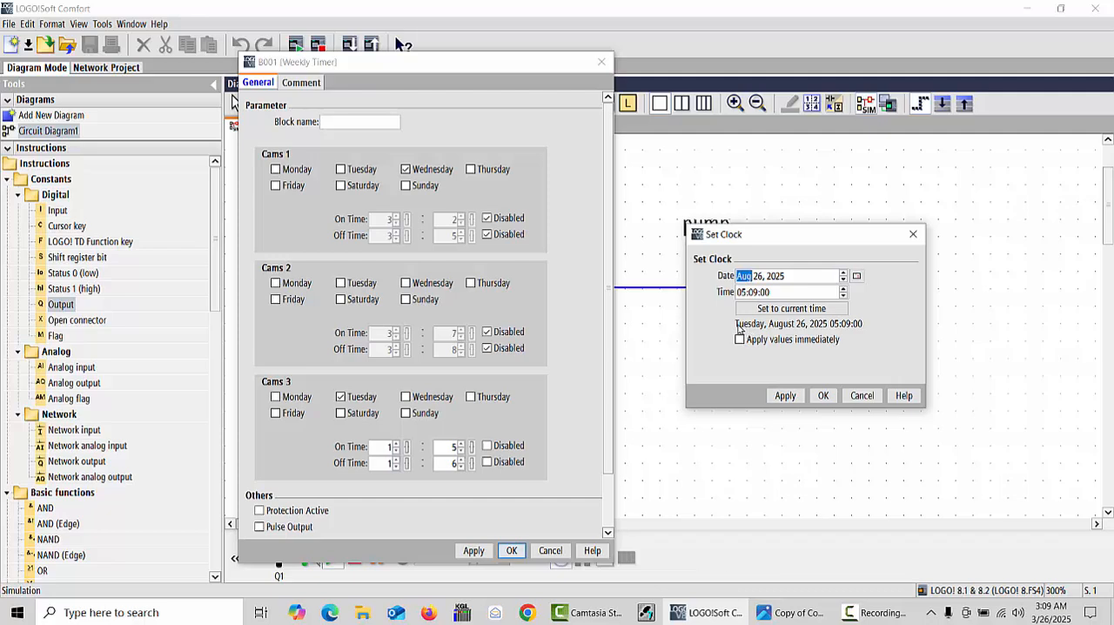
- Try other months for the simulation clock's date and return it to Aug 26, 2025
{"action": "left_click", "coordinate": [764, 276]}
{"action": "left_click", "coordinate": [843, 272]}
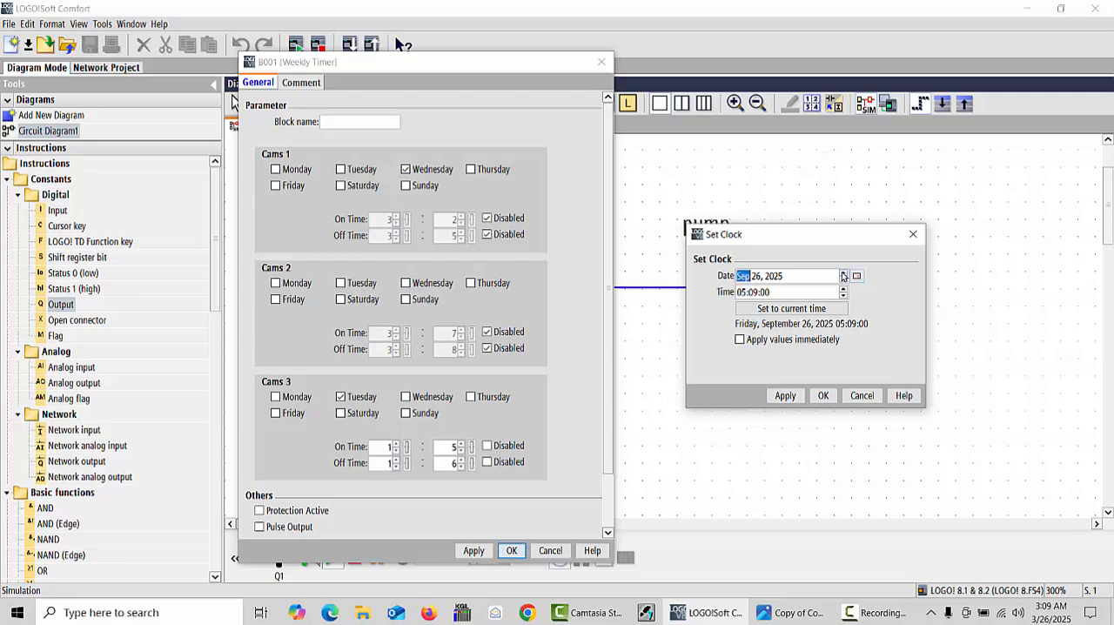
{"action": "left_click", "coordinate": [842, 273]}
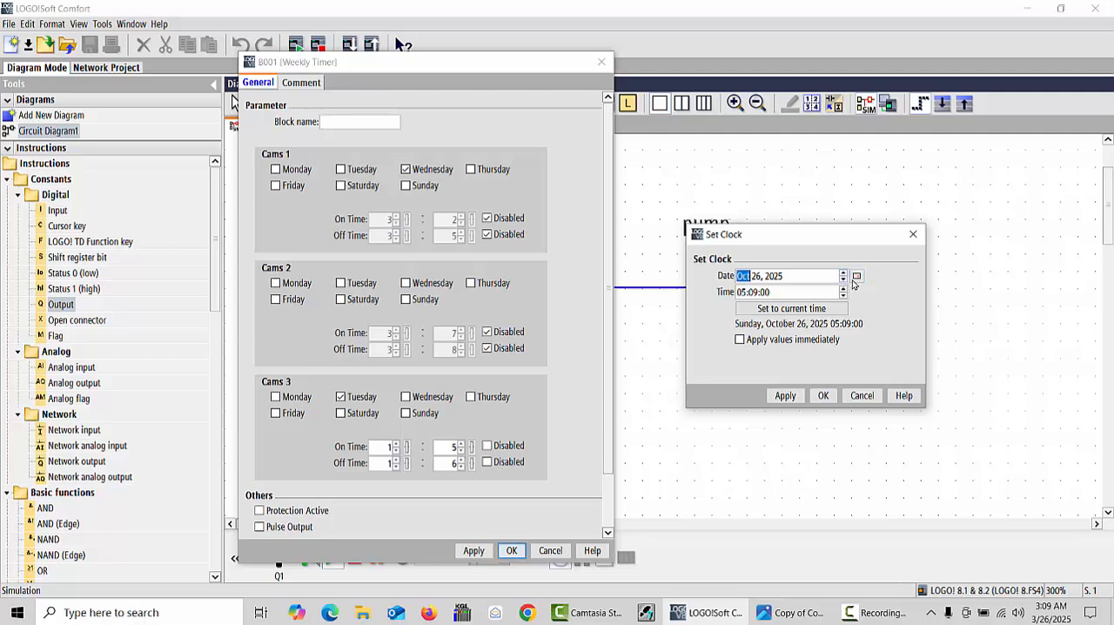
{"action": "left_click", "coordinate": [842, 280]}
{"action": "left_click", "coordinate": [843, 280]}
{"action": "left_click", "coordinate": [843, 280]}
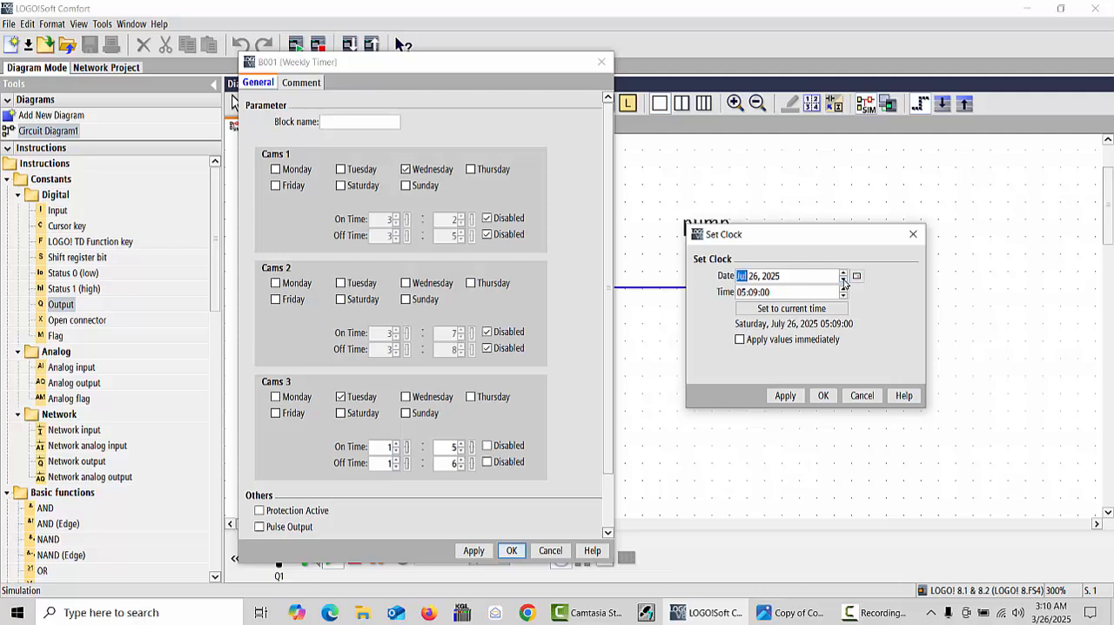
{"action": "left_click", "coordinate": [843, 280]}
{"action": "left_click", "coordinate": [843, 280]}
{"action": "left_click", "coordinate": [843, 273]}
{"action": "left_click", "coordinate": [842, 272]}
{"action": "left_click", "coordinate": [842, 272]}
{"action": "left_click", "coordinate": [843, 273]}
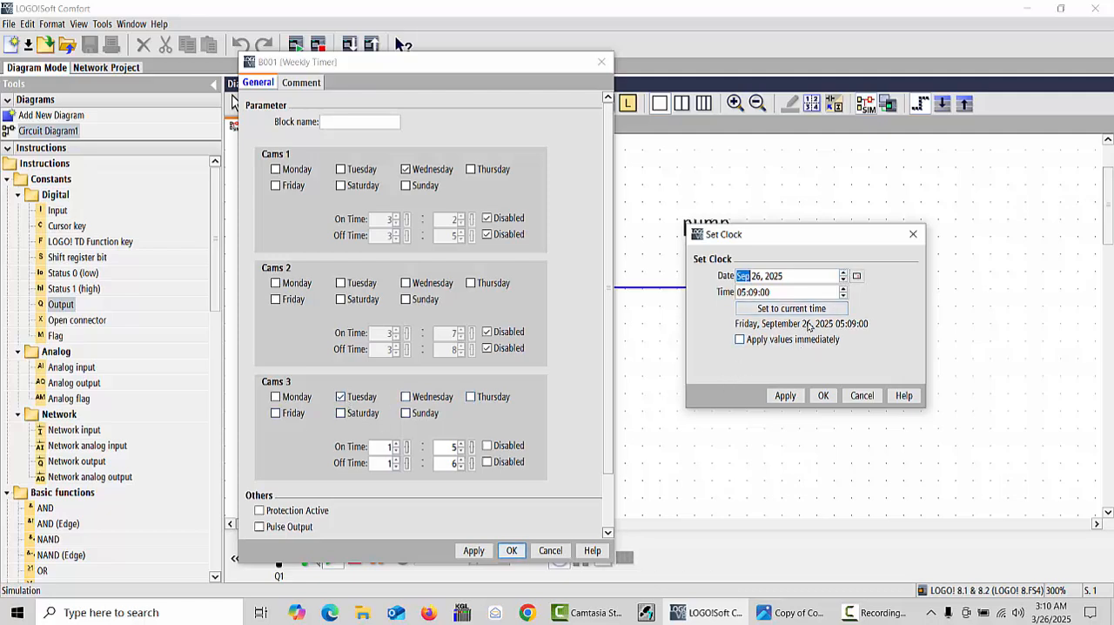
{"action": "left_click", "coordinate": [842, 273]}
{"action": "left_click", "coordinate": [843, 273]}
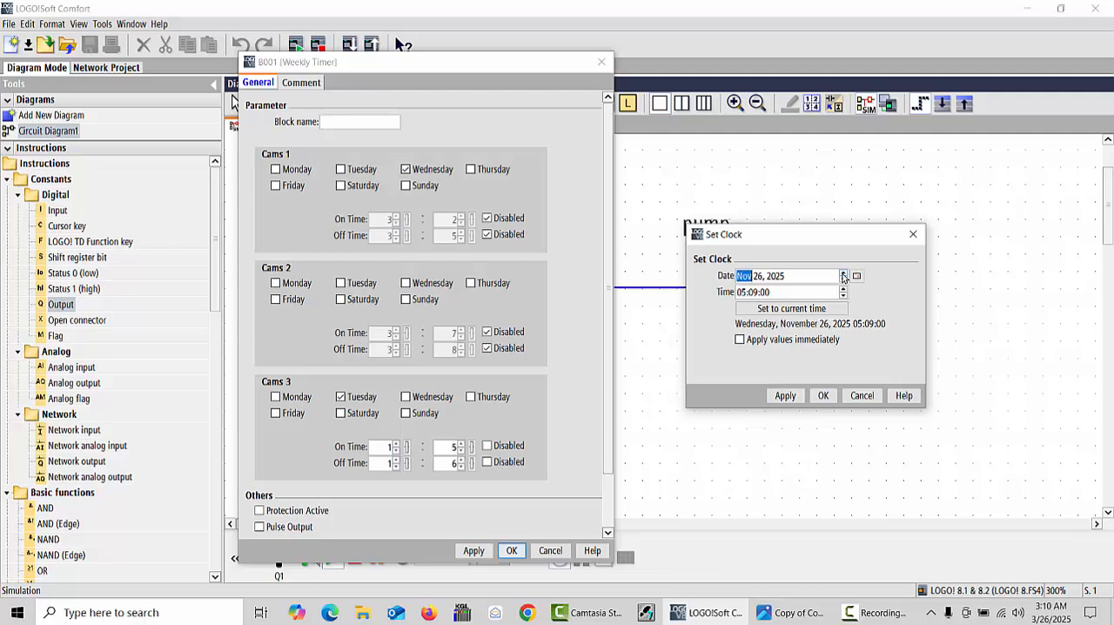
{"action": "left_click", "coordinate": [842, 280]}
{"action": "left_click", "coordinate": [843, 279]}
- Move the simulation clock's date back month by month to Jun 26, 2024
{"action": "left_click", "coordinate": [843, 279]}
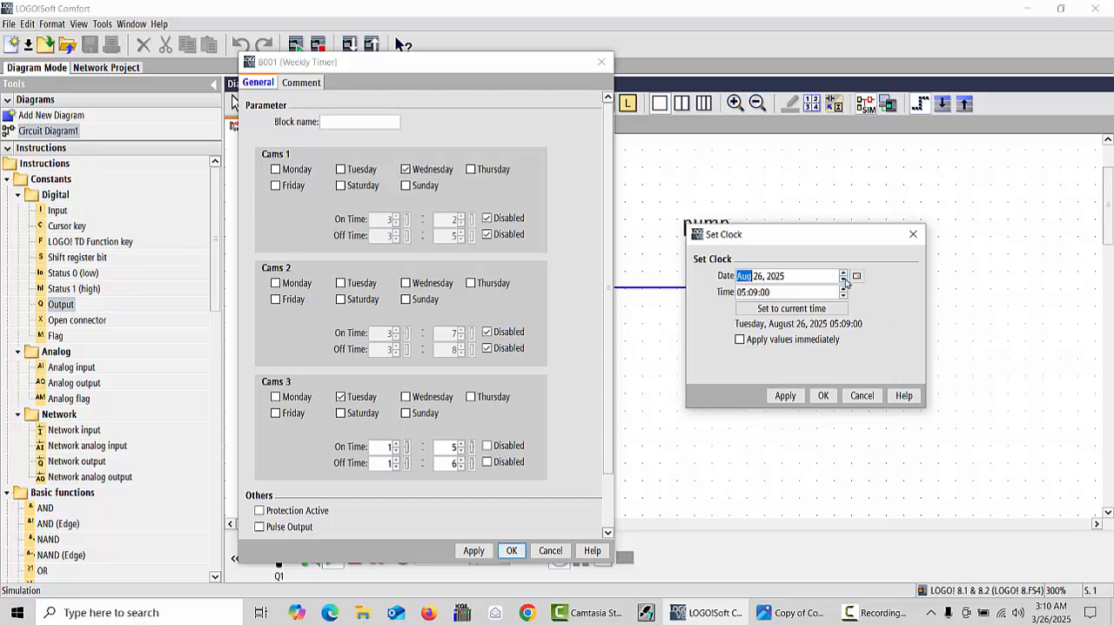
{"action": "left_click", "coordinate": [843, 279]}
{"action": "left_click", "coordinate": [843, 280]}
{"action": "left_click", "coordinate": [842, 279]}
{"action": "left_click", "coordinate": [843, 280]}
{"action": "left_click", "coordinate": [843, 279]}
{"action": "left_click", "coordinate": [843, 279]}
{"action": "left_click", "coordinate": [843, 279]}
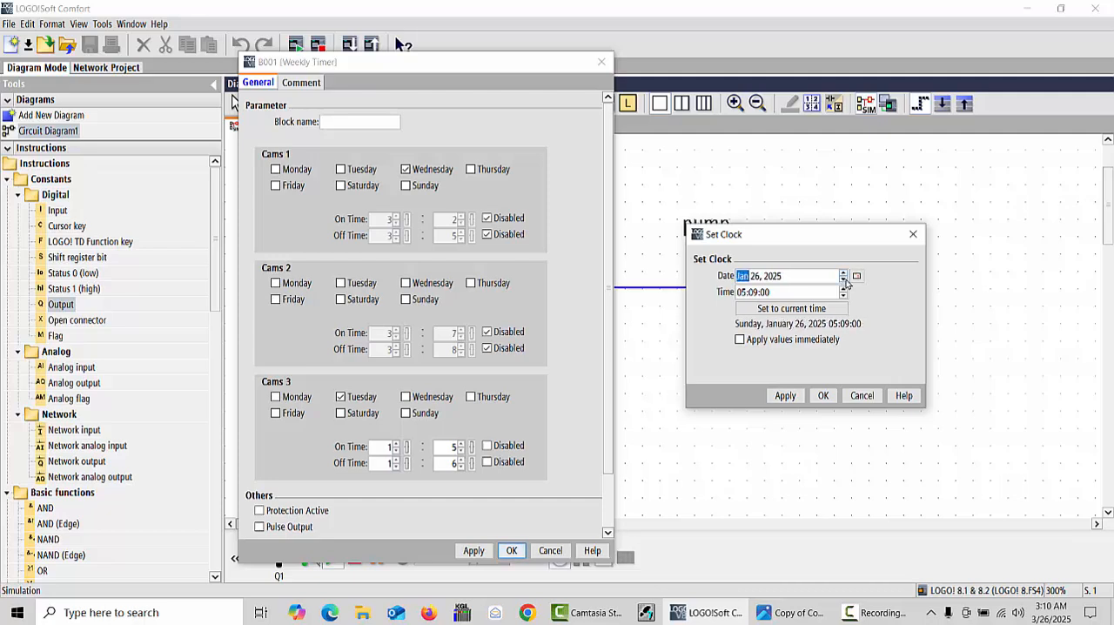
{"action": "left_click", "coordinate": [843, 279]}
{"action": "left_click", "coordinate": [843, 280]}
{"action": "left_click", "coordinate": [842, 280]}
{"action": "left_click", "coordinate": [842, 280]}
{"action": "left_click", "coordinate": [842, 279]}
{"action": "left_click", "coordinate": [843, 279]}
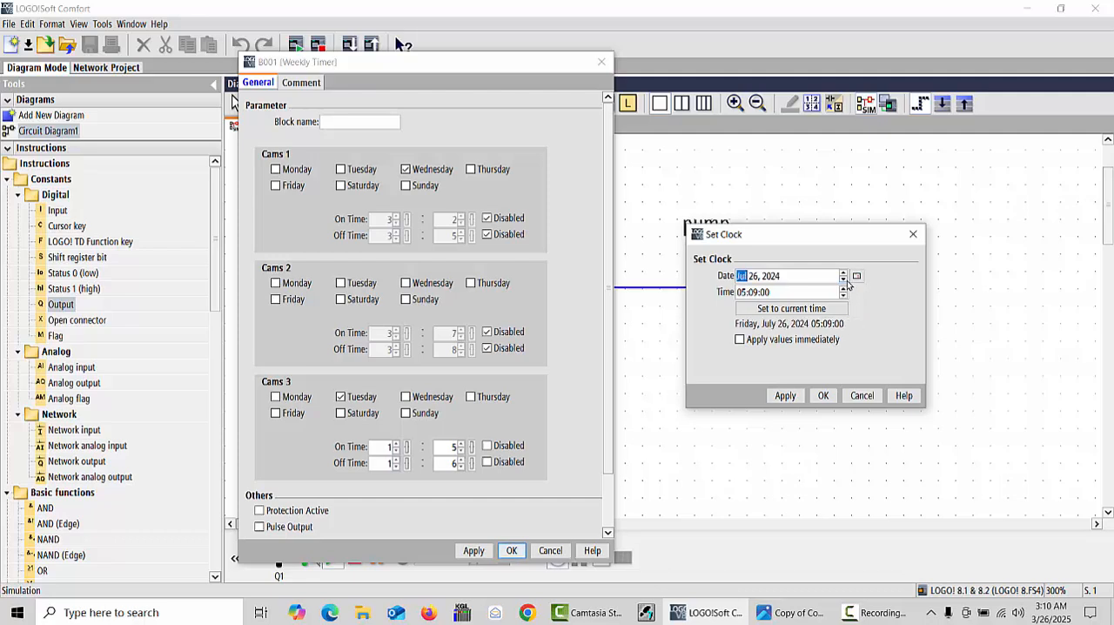
{"action": "left_click", "coordinate": [842, 279]}
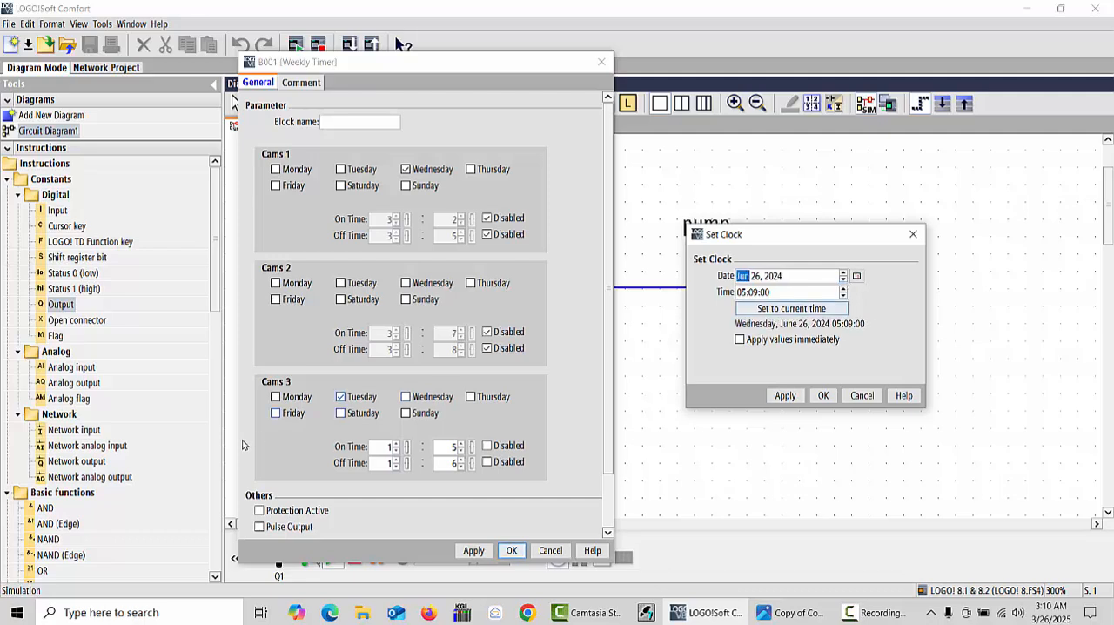
- Try Wednesday for Cams 3 in the weekly timer and return it to Tuesday only
{"action": "left_click", "coordinate": [406, 398]}
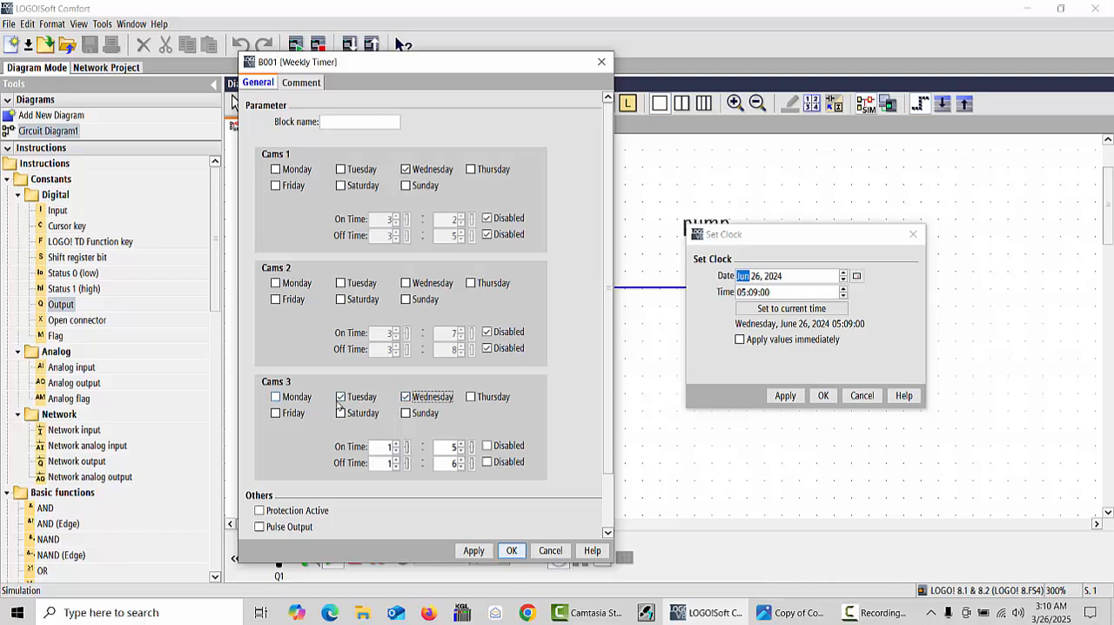
{"action": "left_click", "coordinate": [342, 398]}
{"action": "left_click", "coordinate": [405, 398]}
- Move the weekly timer dialog farther from the clock settings and set the simulation clock's date to Nov 26, 2024
{"action": "left_click_drag", "start_coordinate": [471, 70], "coordinate": [430, 20]}
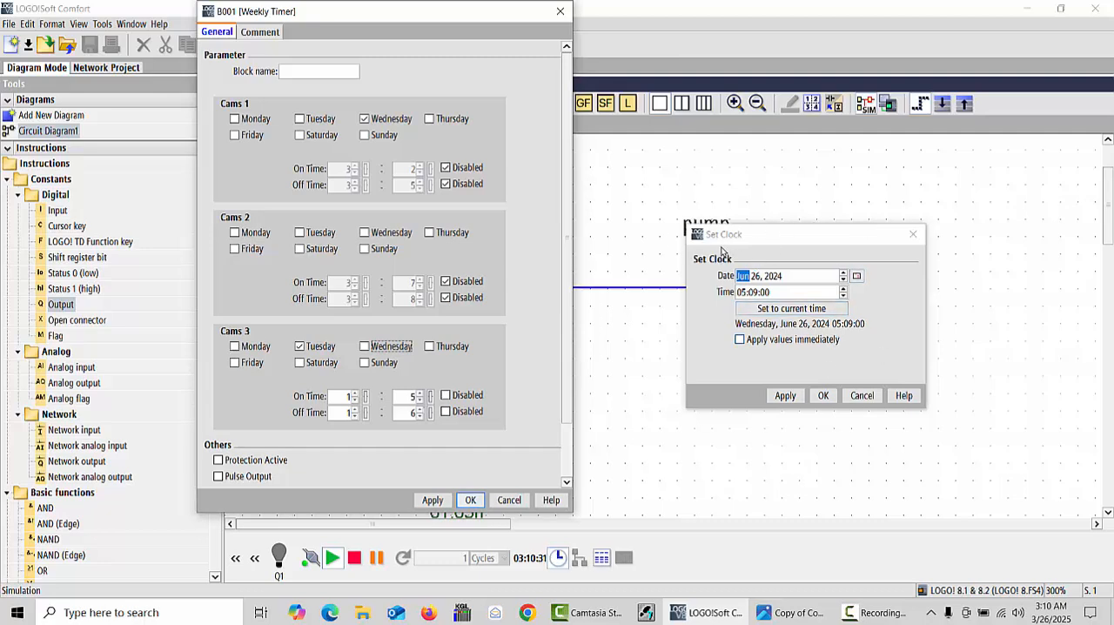
{"action": "left_click", "coordinate": [748, 239]}
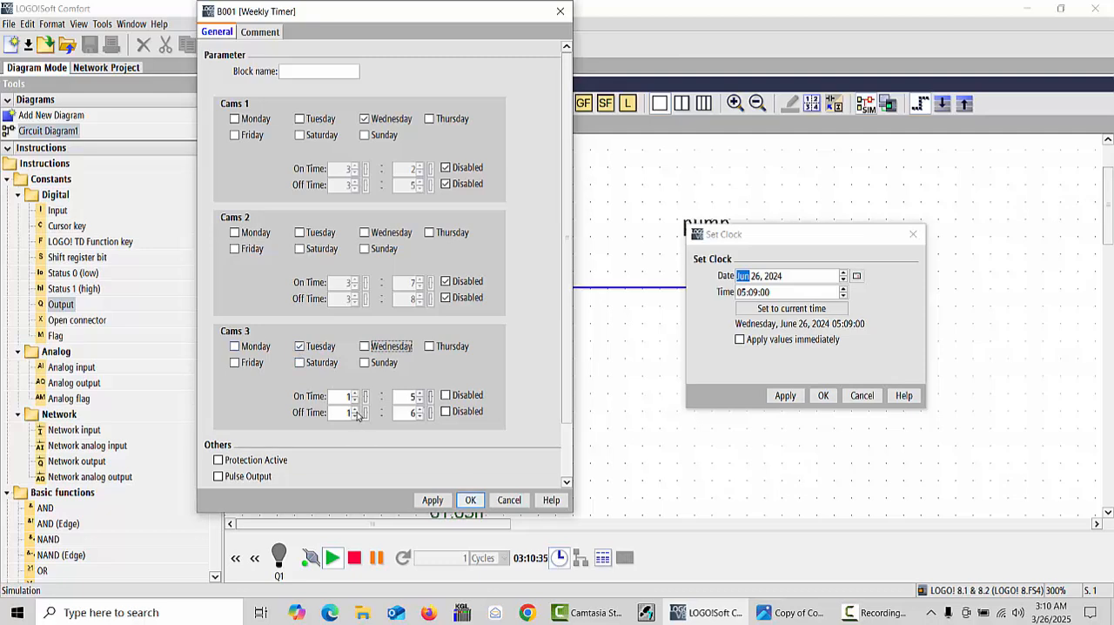
{"action": "left_click", "coordinate": [446, 411]}
{"action": "left_click", "coordinate": [842, 274]}
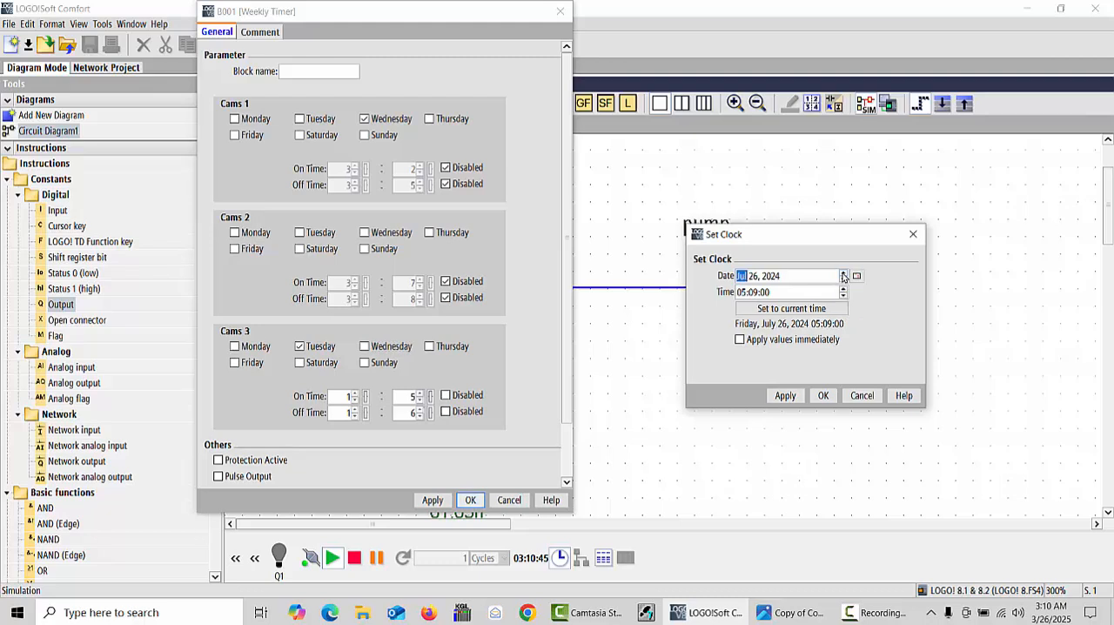
{"action": "left_click", "coordinate": [842, 274]}
{"action": "left_click", "coordinate": [842, 274]}
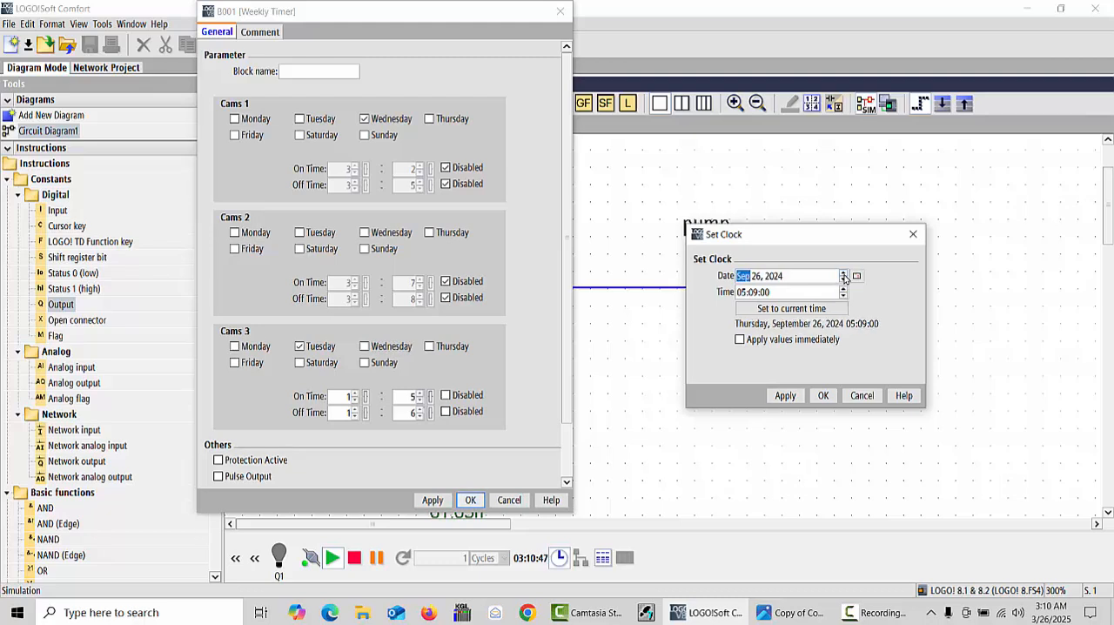
{"action": "left_click", "coordinate": [843, 274]}
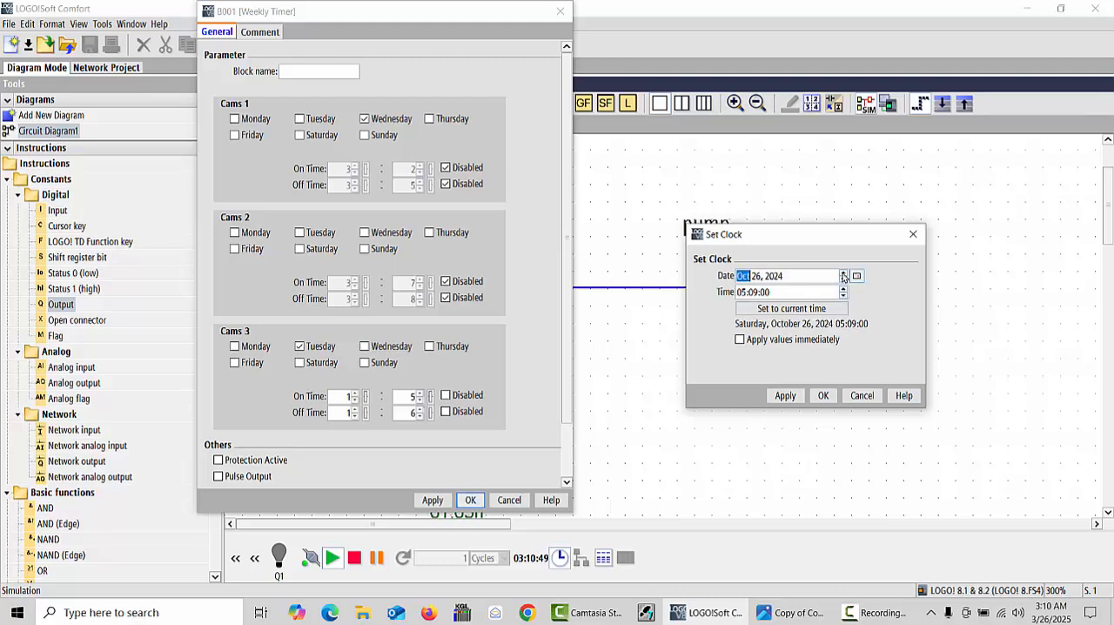
{"action": "left_click", "coordinate": [842, 275]}
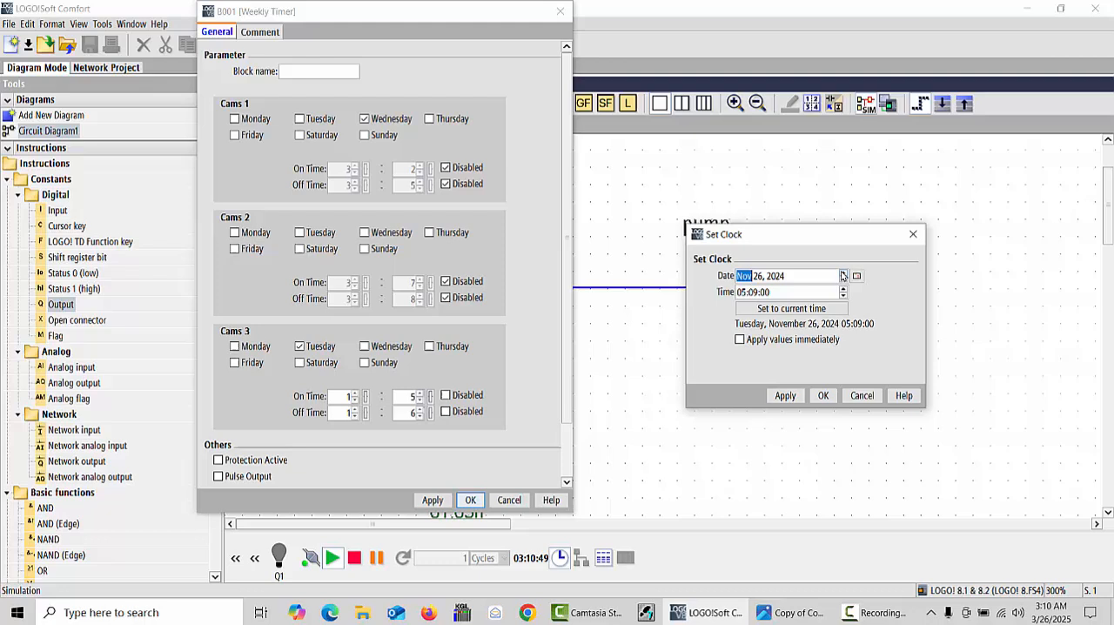
- Set the simulation clock's time to 01:04:35 and apply the new date and time
{"action": "left_click", "coordinate": [749, 293]}
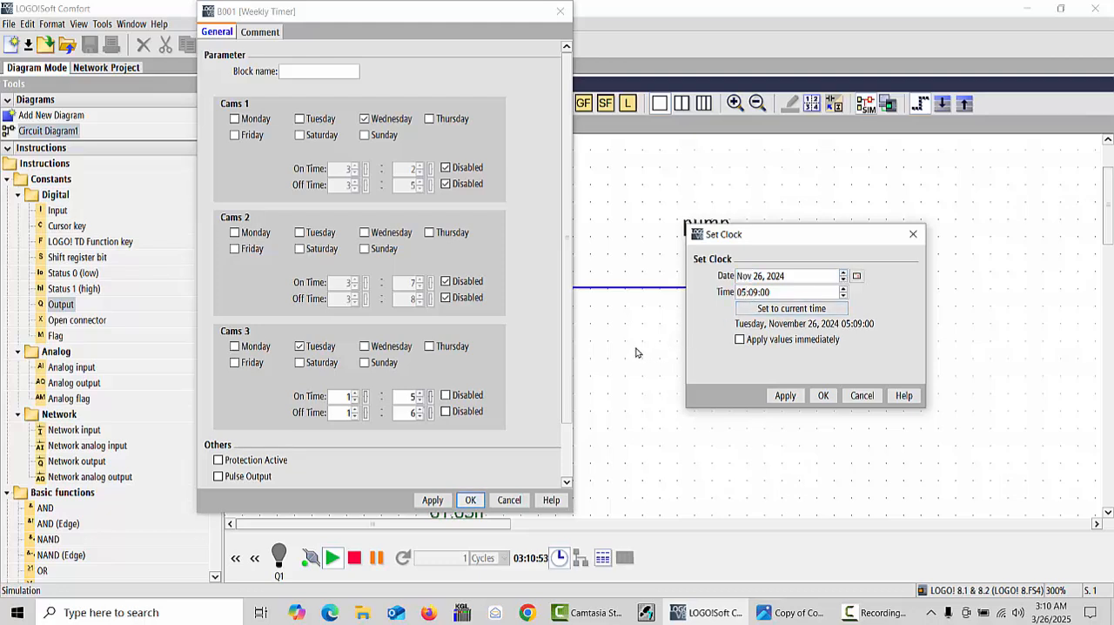
{"action": "key", "text": "BackSpace"}
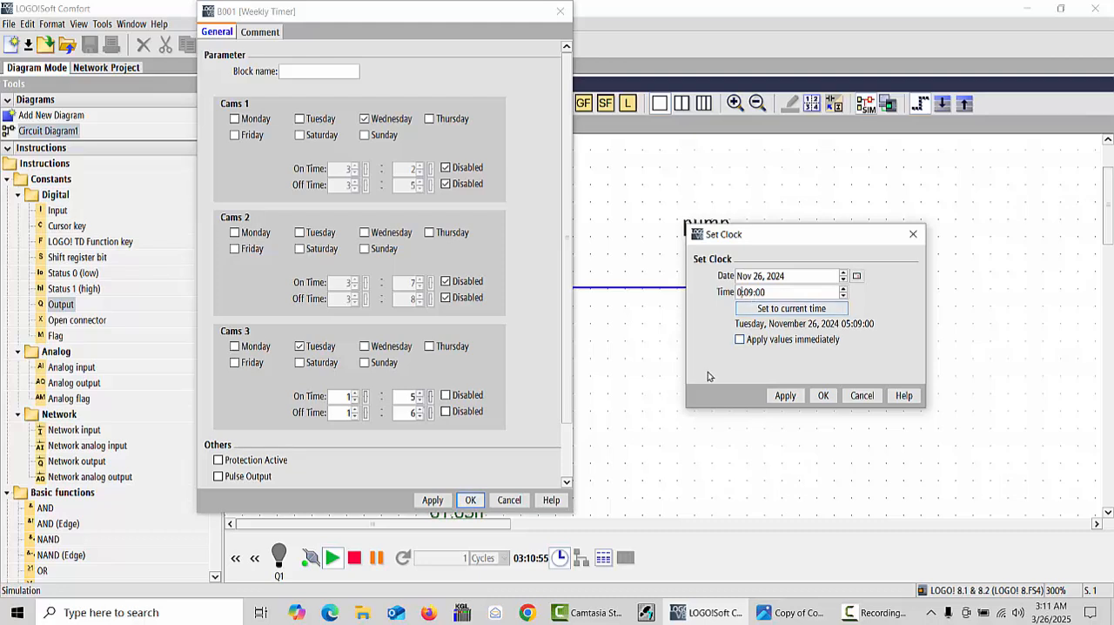
{"action": "type", "text": "2"}
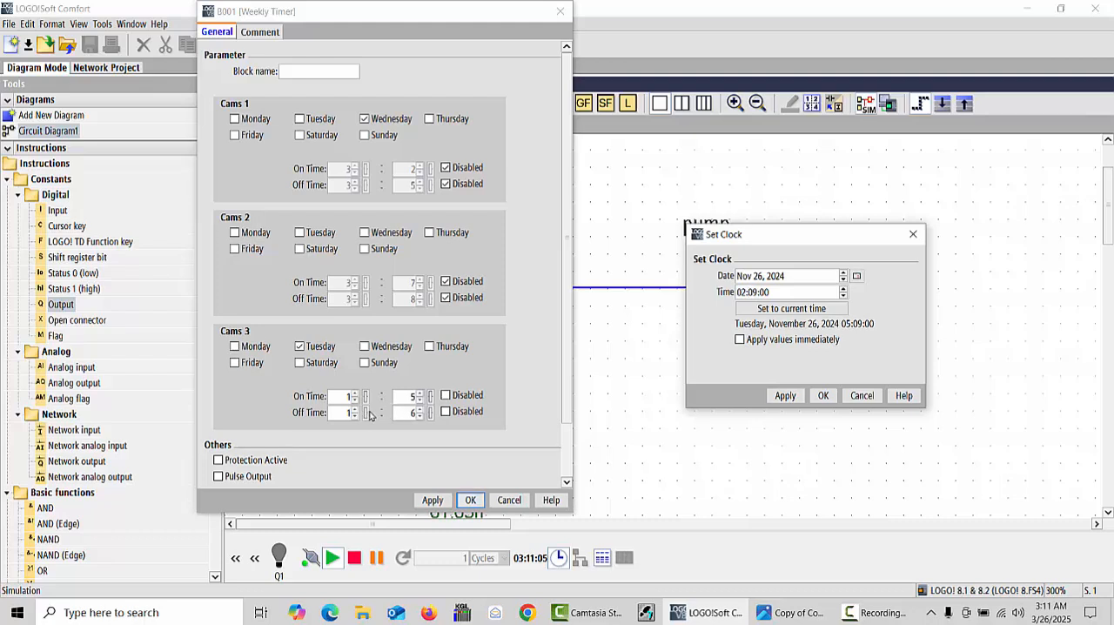
{"action": "left_click", "coordinate": [757, 291]}
{"action": "key", "text": "BackSpace"}
{"action": "type", "text": "4"}
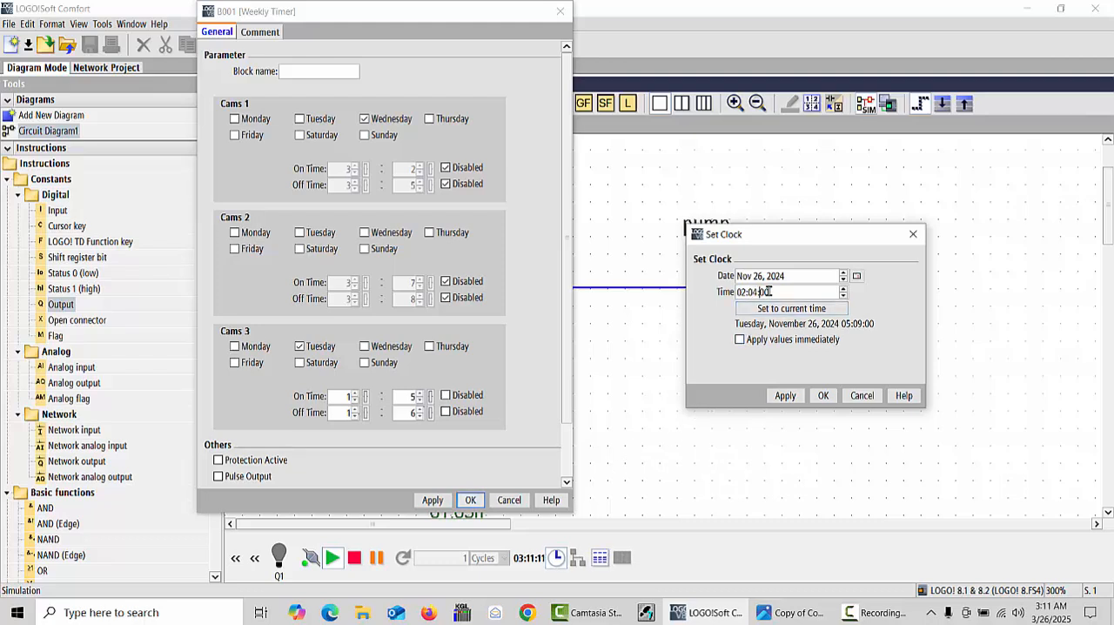
{"action": "double_click", "coordinate": [763, 292]}
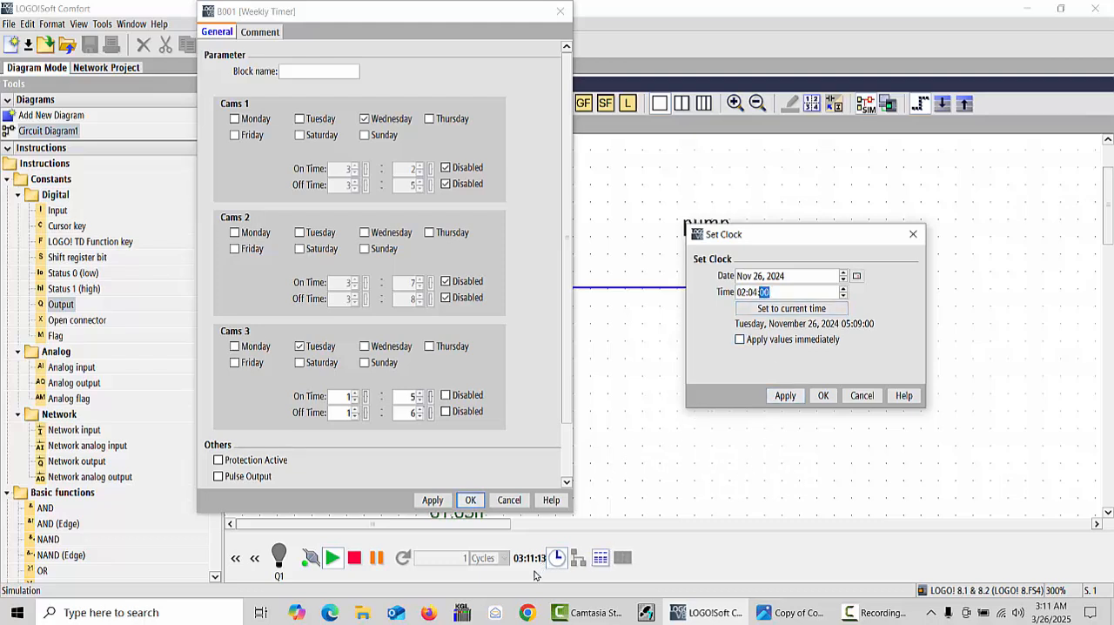
{"action": "type", "text": "35"}
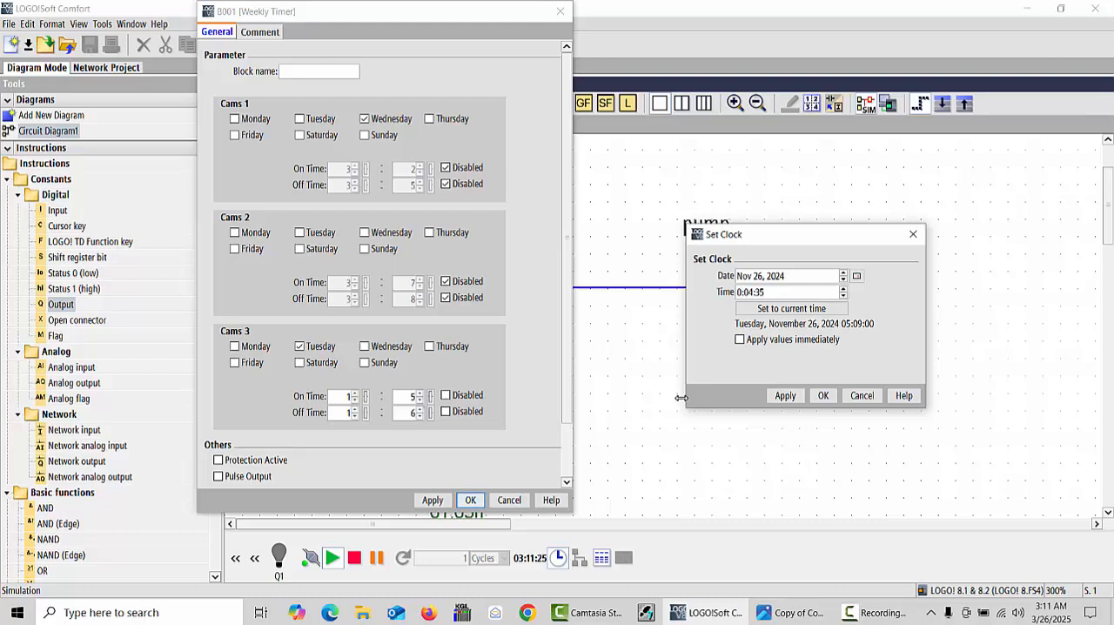
{"action": "type", "text": "1"}
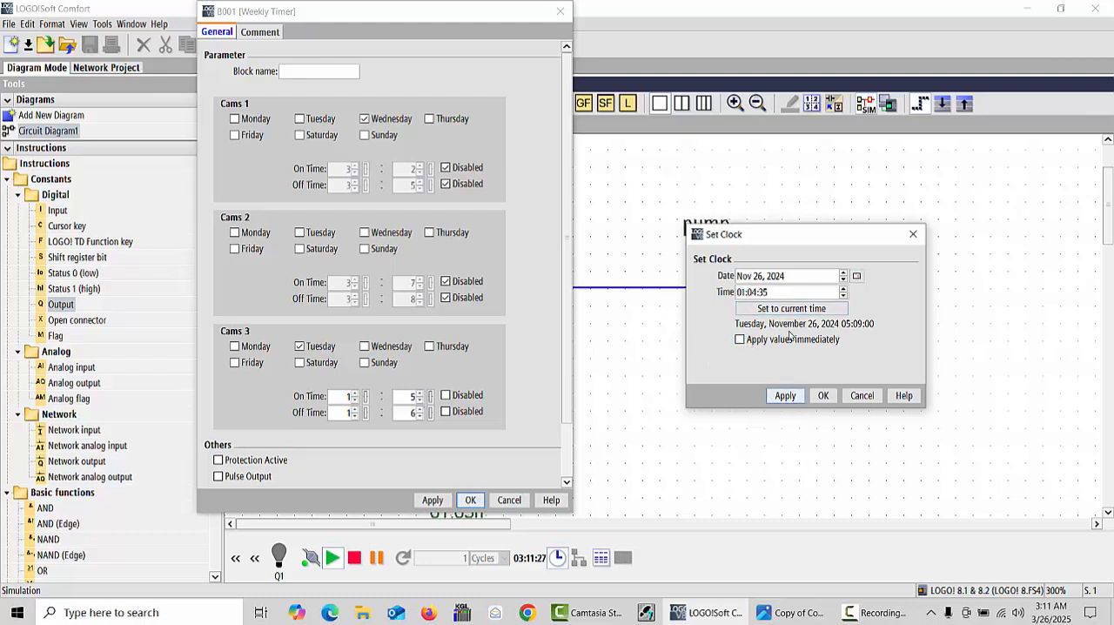
{"action": "left_click", "coordinate": [827, 395]}
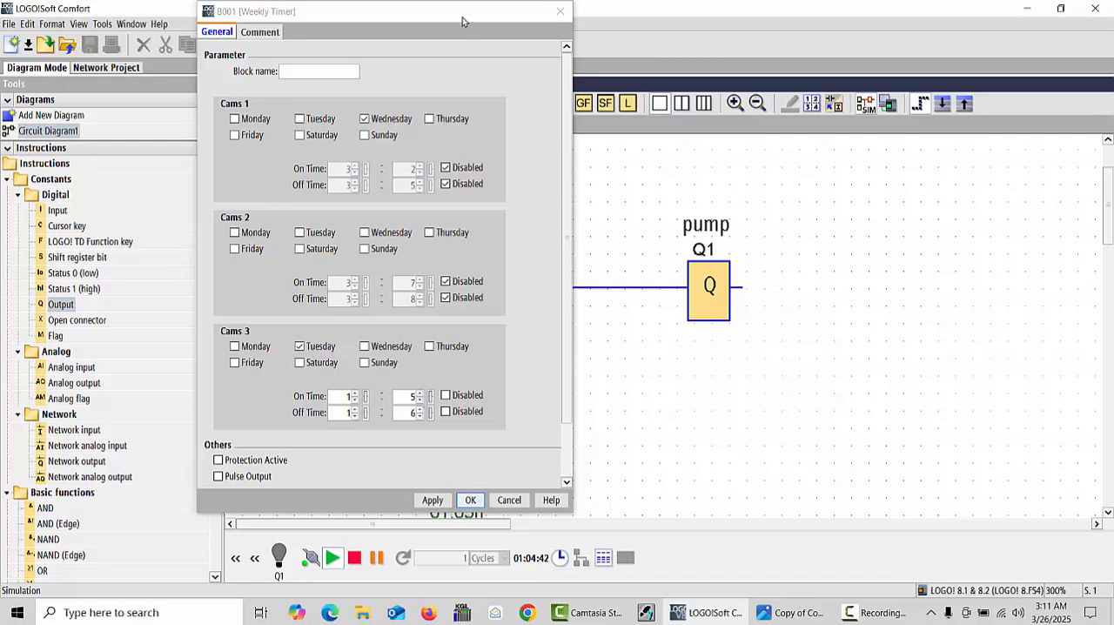
- Accept the weekly timer's block properties and check the timer's parameters and the pump output in the running simulation
{"action": "left_click_drag", "start_coordinate": [464, 17], "coordinate": [316, 27]}
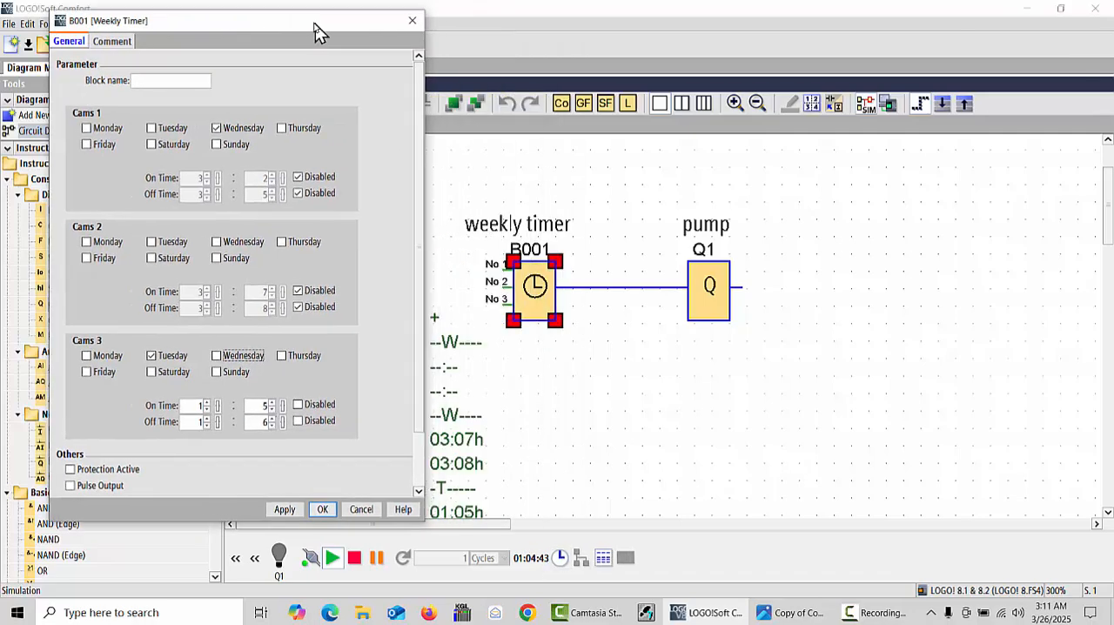
{"action": "left_click", "coordinate": [322, 509]}
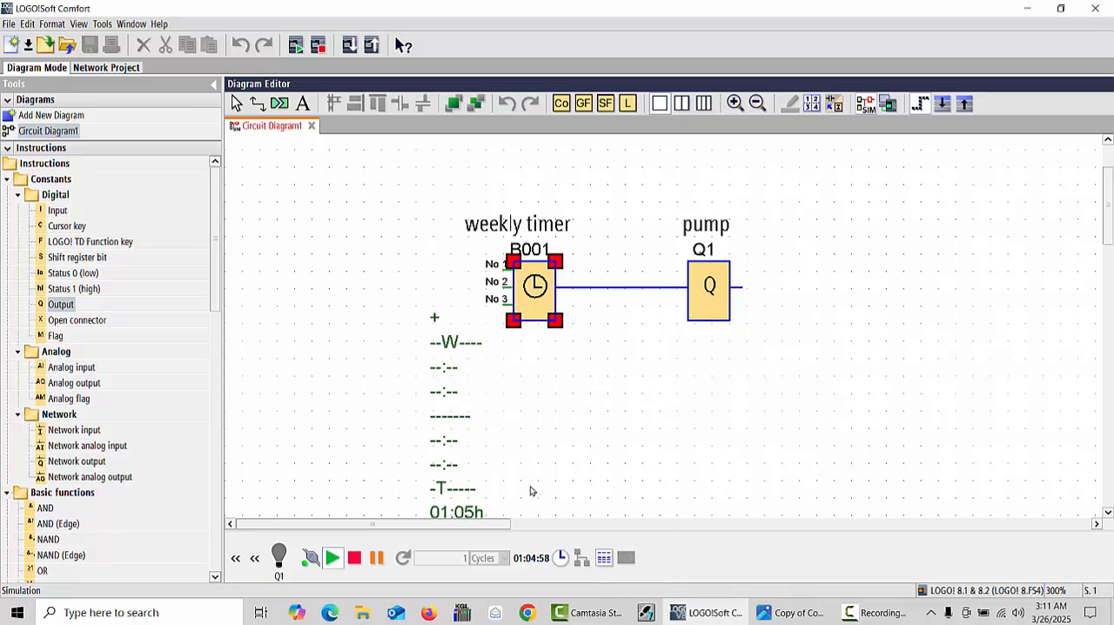
{"action": "scroll", "coordinate": [659, 353], "scroll_direction": "up", "scroll_amount": 1}
{"action": "scroll", "coordinate": [659, 353], "scroll_direction": "down", "scroll_amount": 3}
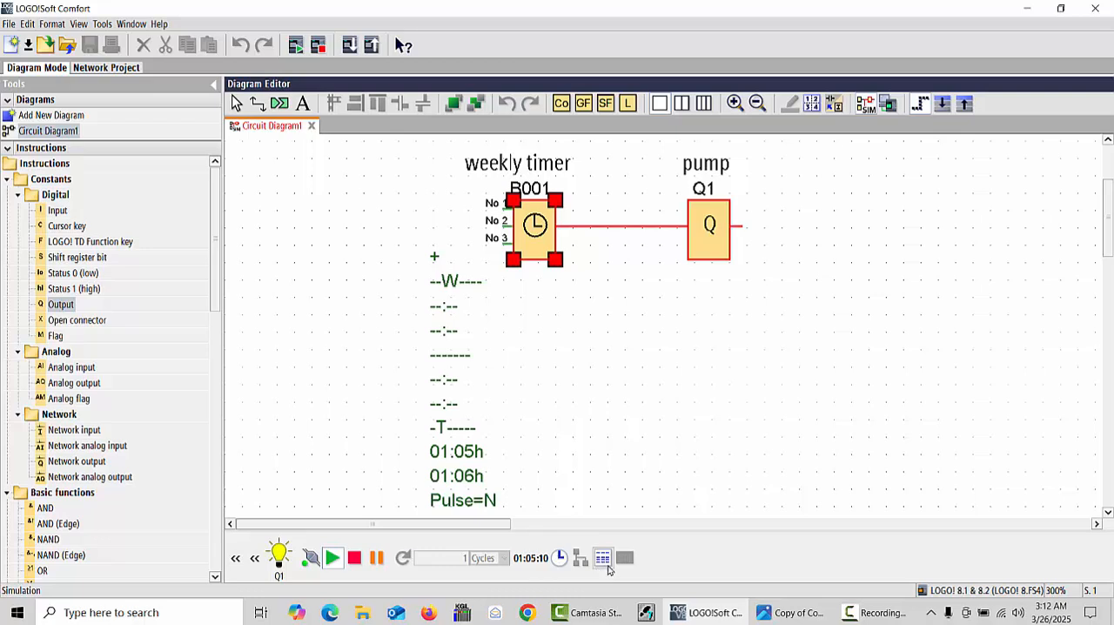
- Advance the simulation clock to 01:05:45 on the same date and apply it
{"action": "left_click", "coordinate": [559, 558]}
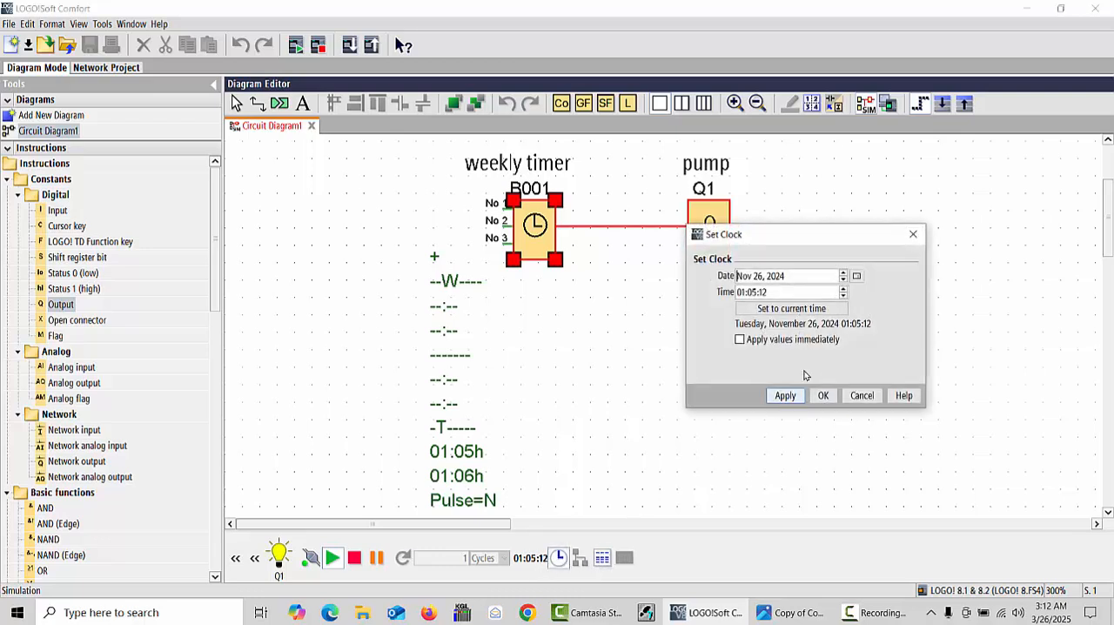
{"action": "double_click", "coordinate": [774, 293]}
{"action": "left_click", "coordinate": [774, 293]}
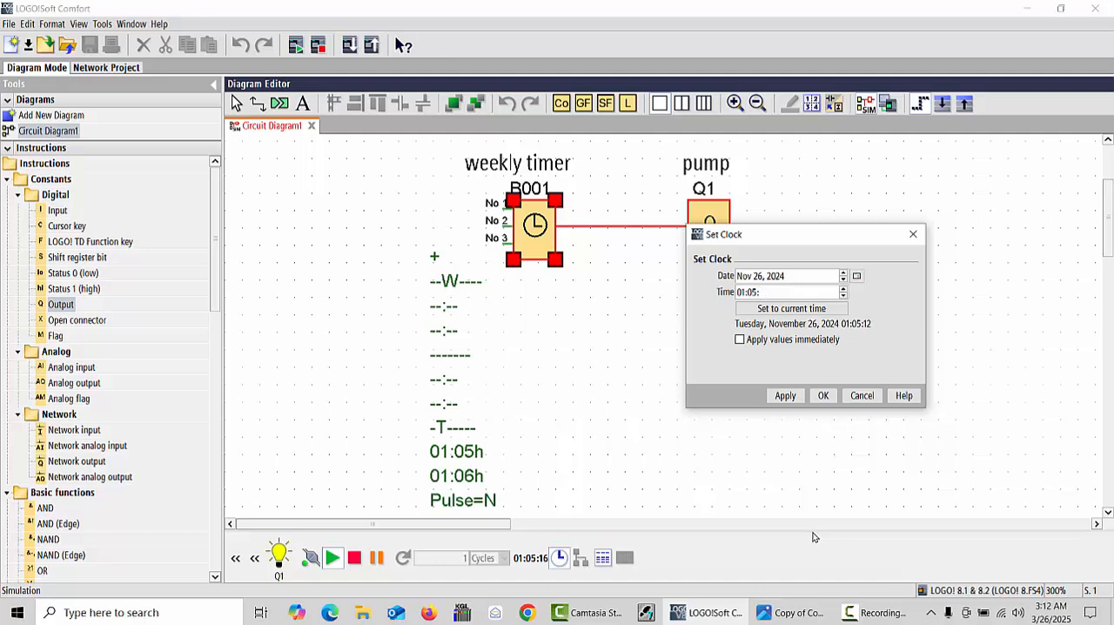
{"action": "type", "text": "45"}
{"action": "left_click", "coordinate": [824, 397]}
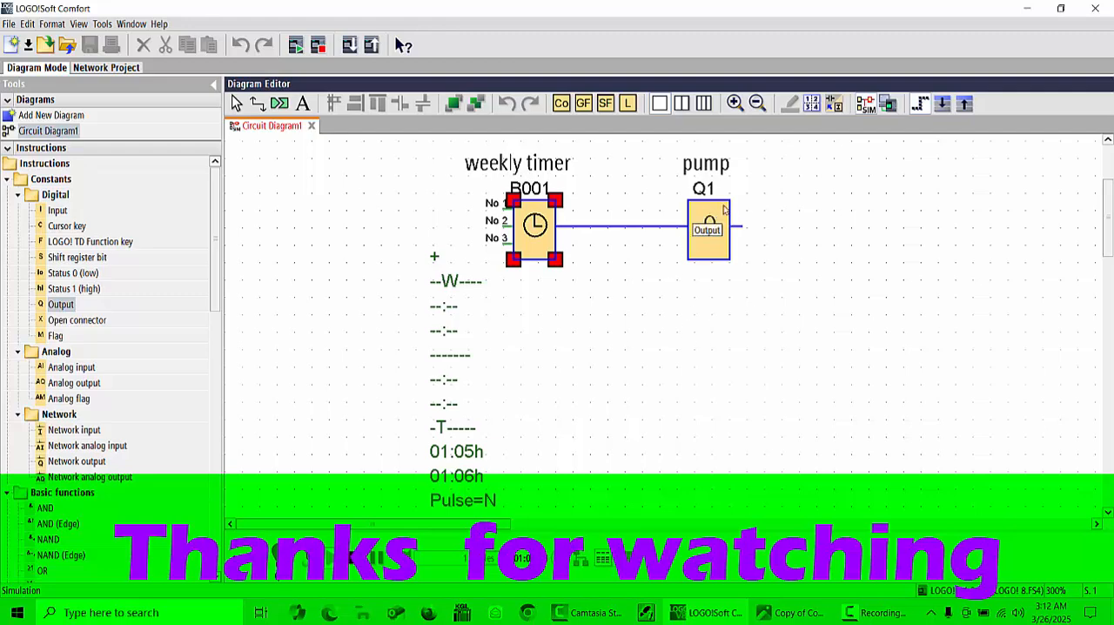
{"action": "right_click", "coordinate": [638, 260]}
{"action": "right_click", "coordinate": [597, 277]}
{"action": "left_click", "coordinate": [598, 189]}
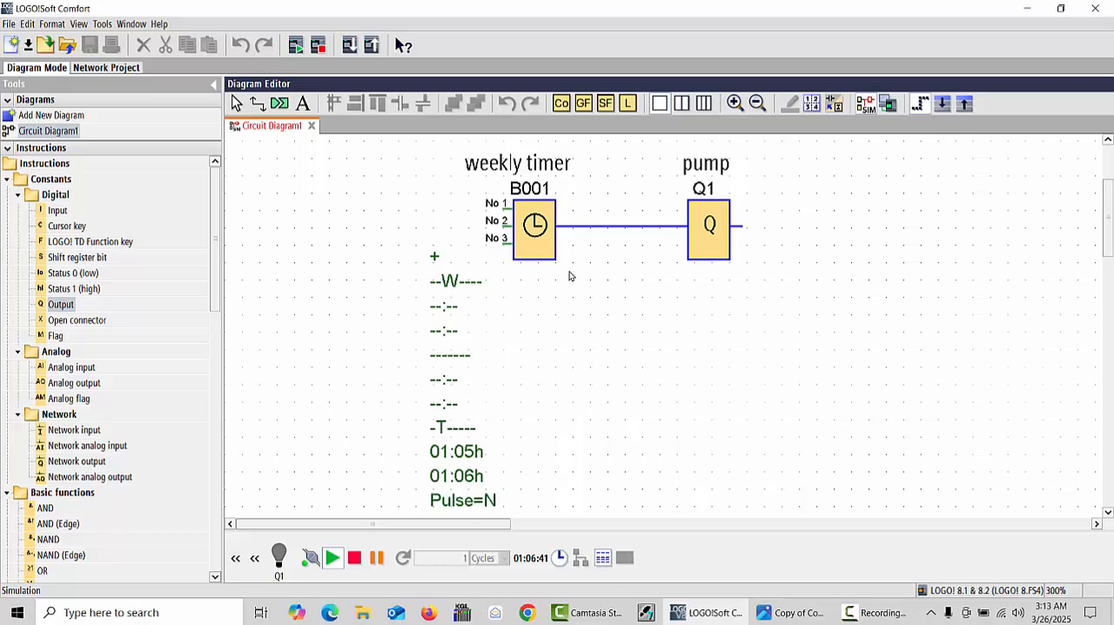
{"action": "right_click", "coordinate": [637, 294]}
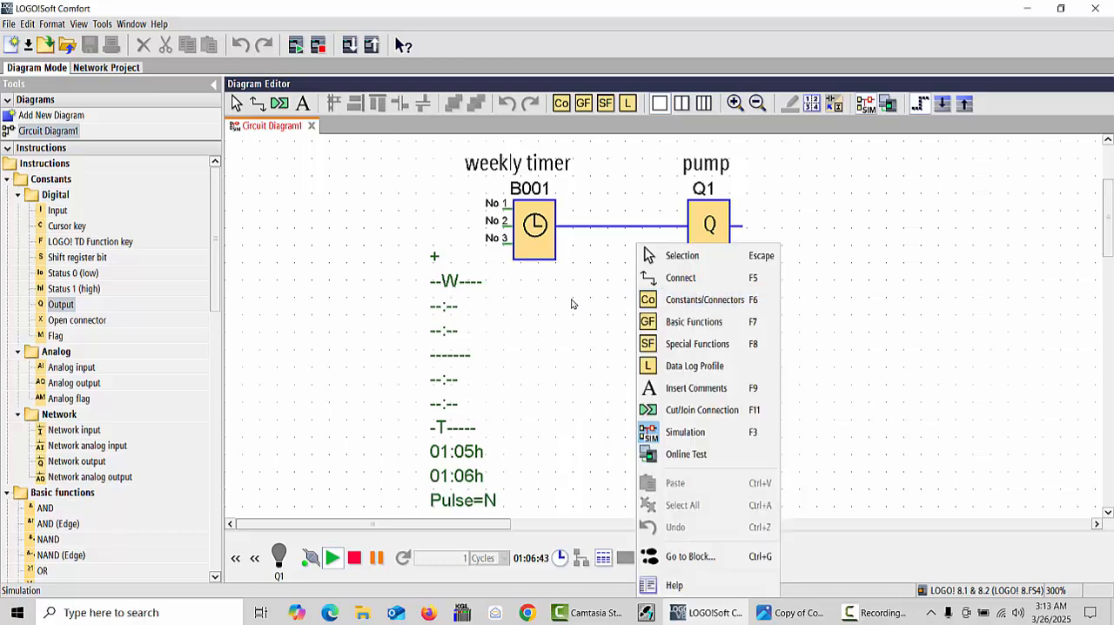
{"action": "left_click", "coordinate": [566, 334]}
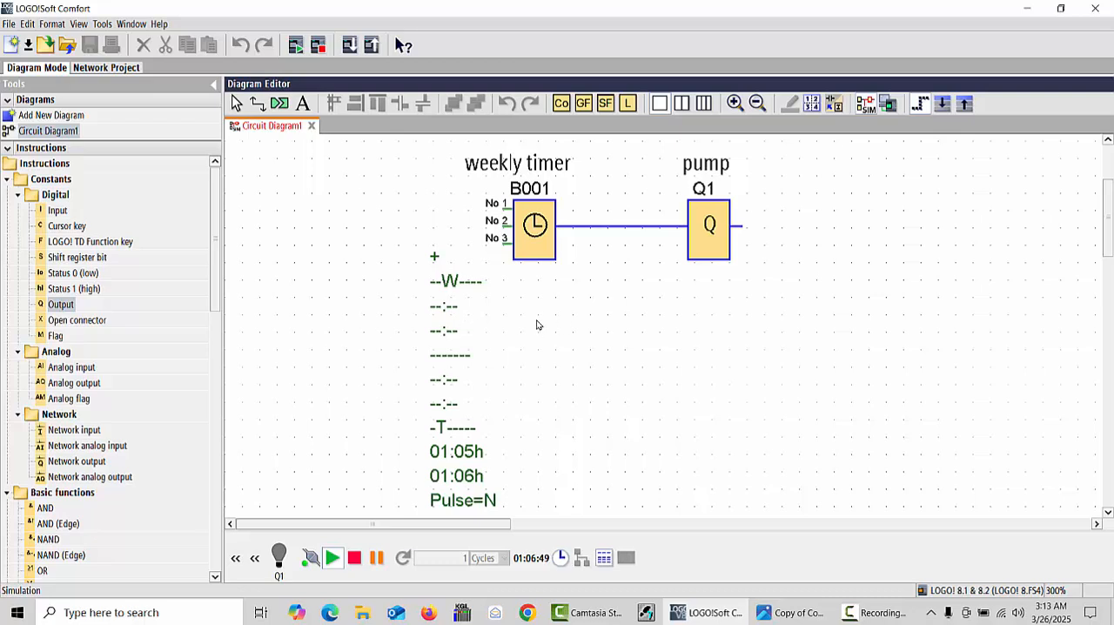
{"action": "key", "text": "alt+f"}
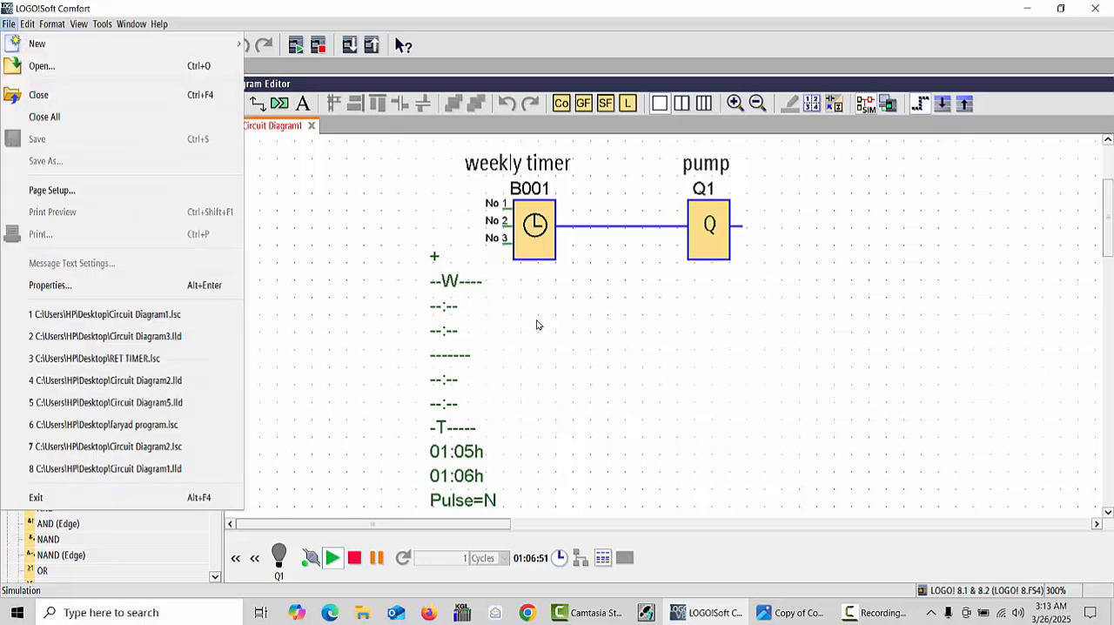